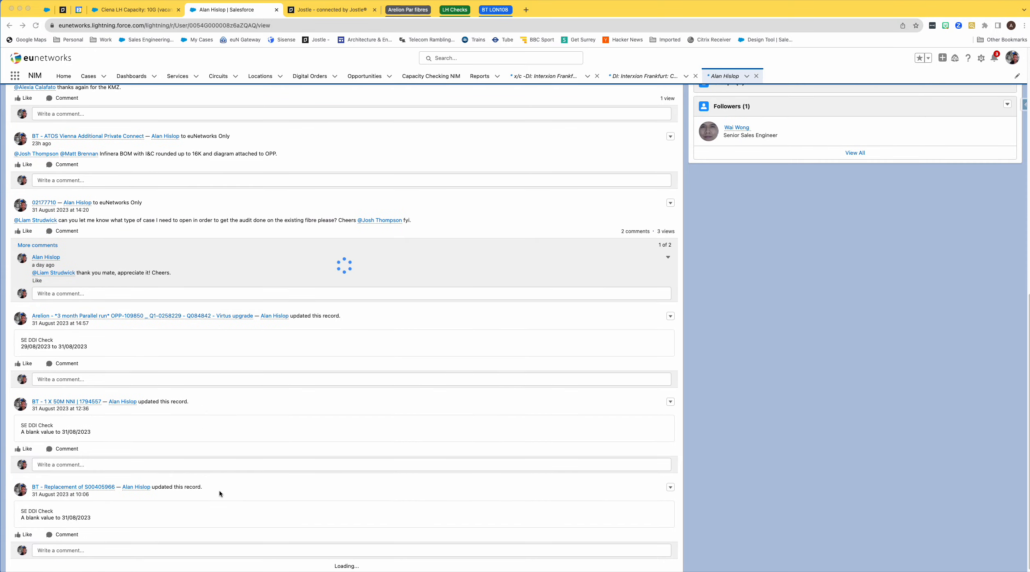
- Review the profile page's details and chatter feed, and open the Tata: 2 x 100G LH Waves AM2 opportunity from its post
scroll(219, 490, up, 20)
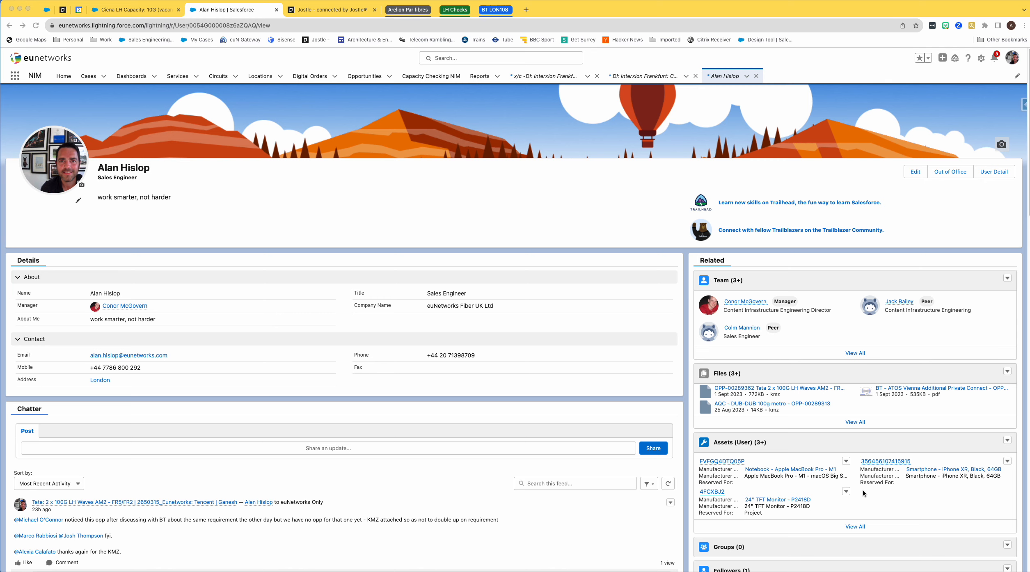
scroll(861, 494, down, 3)
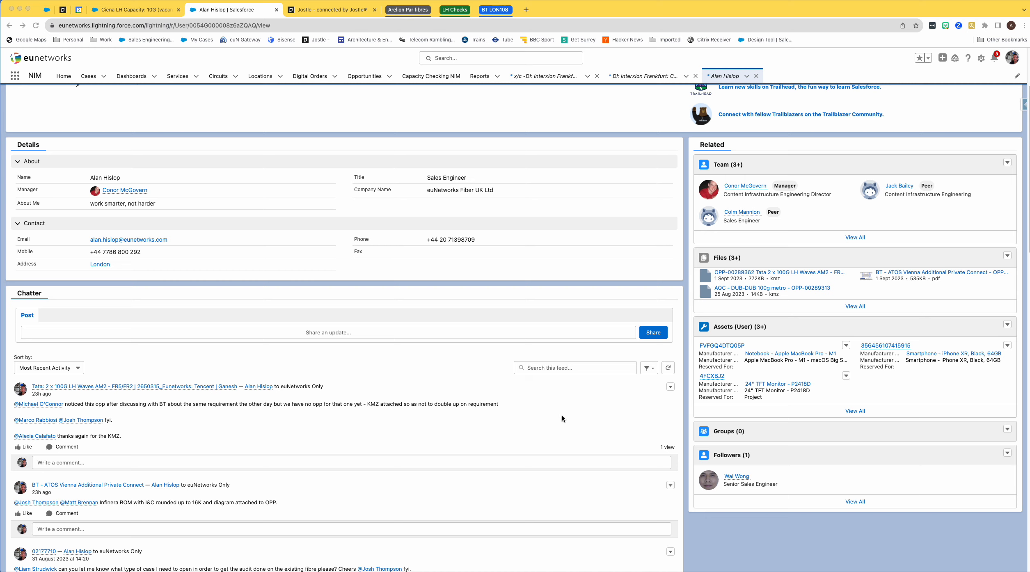
scroll(567, 412, up, 3)
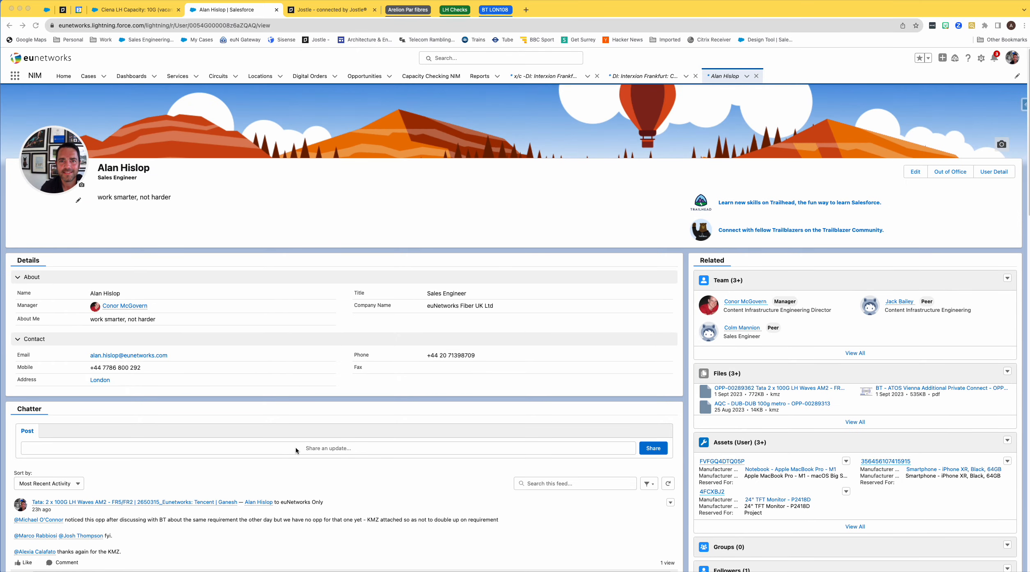
scroll(127, 457, down, 2)
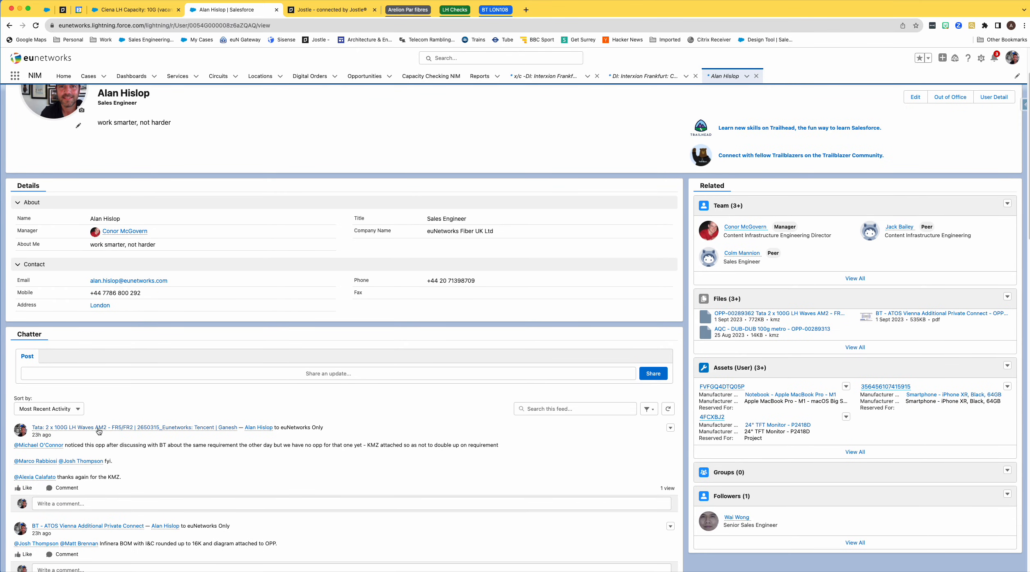
click(105, 427)
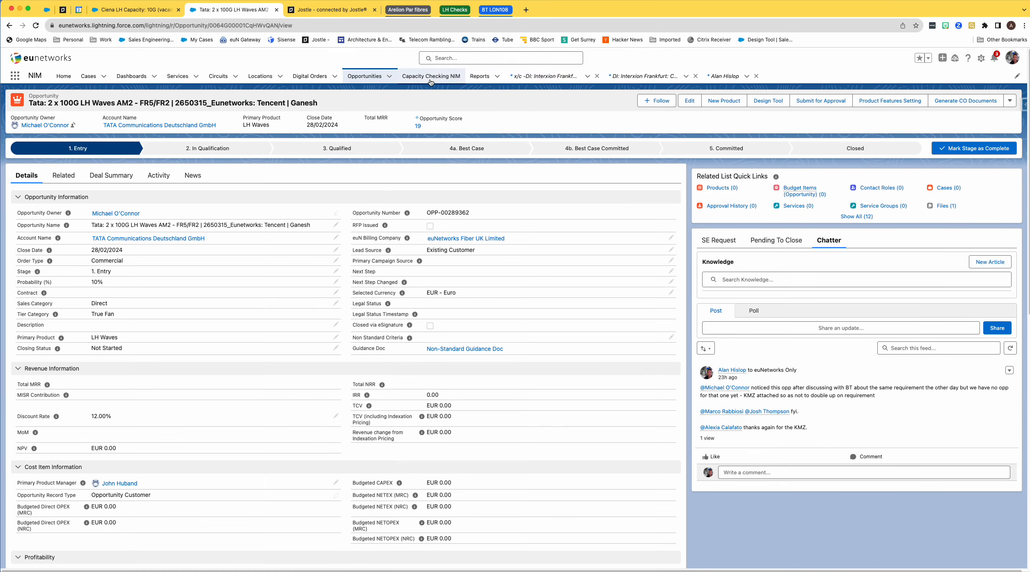
- Open the NTT - Backbone // 4x100G & Dark Fiber opportunity from the opportunities list and show all its related list links
click(363, 77)
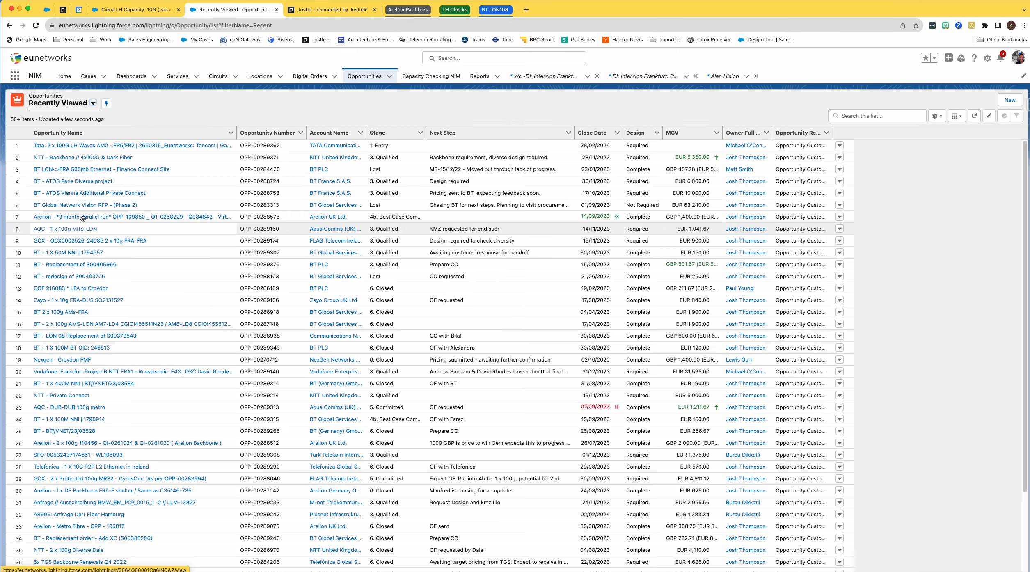
click(96, 158)
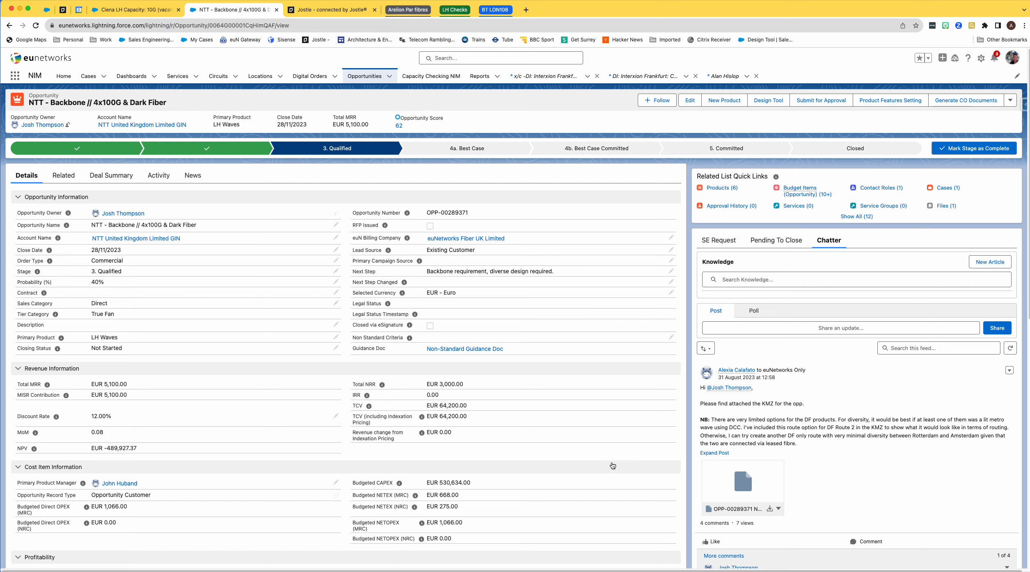
click(850, 217)
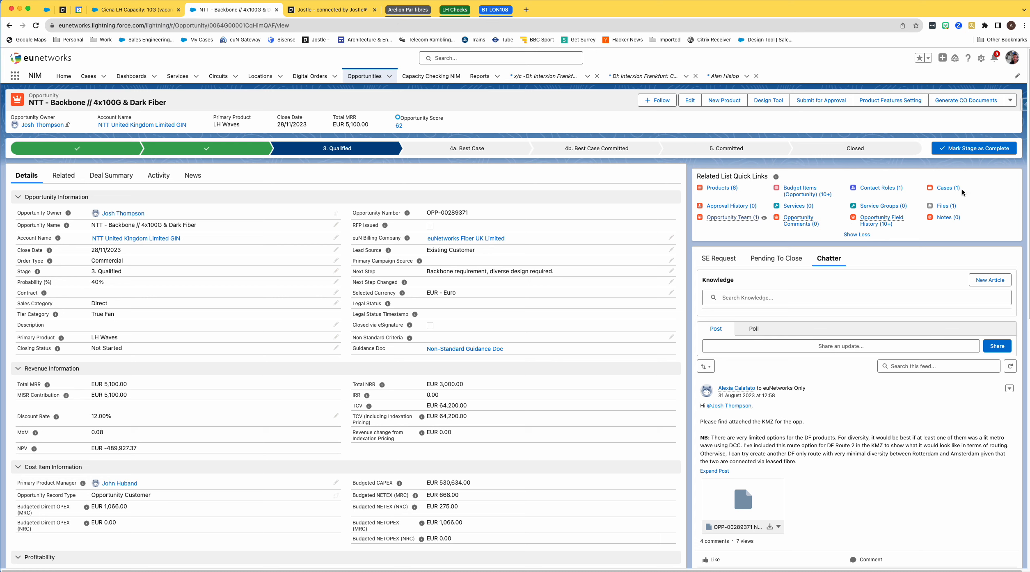
mouse_move(949, 191)
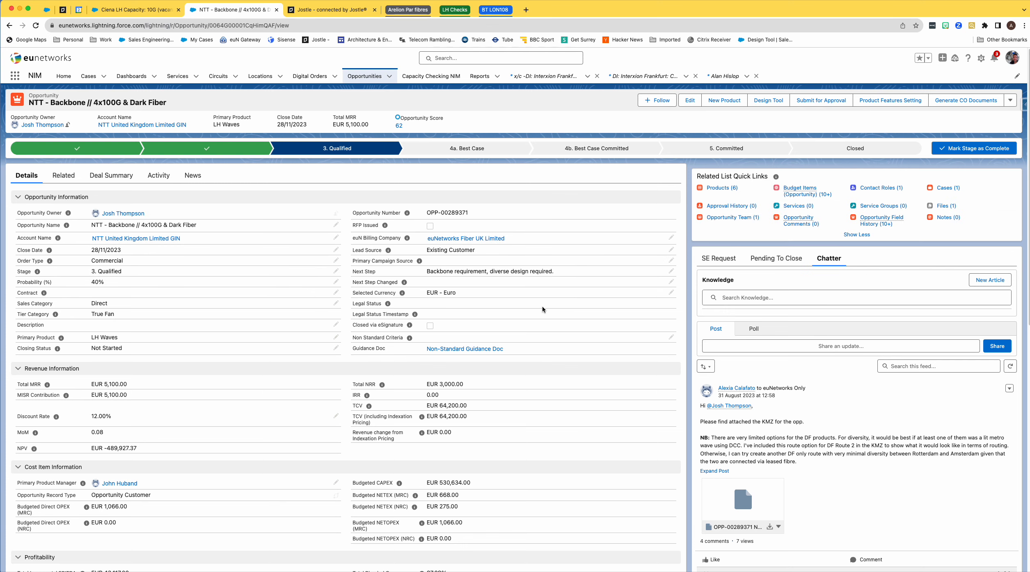
- Show the My Cases (Owner) list and look over the newly opened cases
click(207, 40)
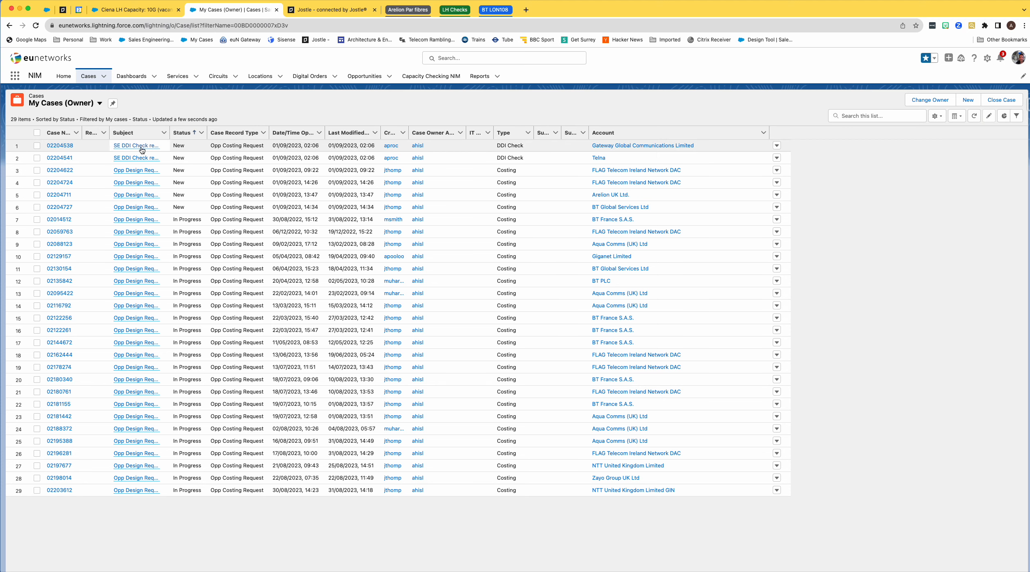
mouse_move(142, 149)
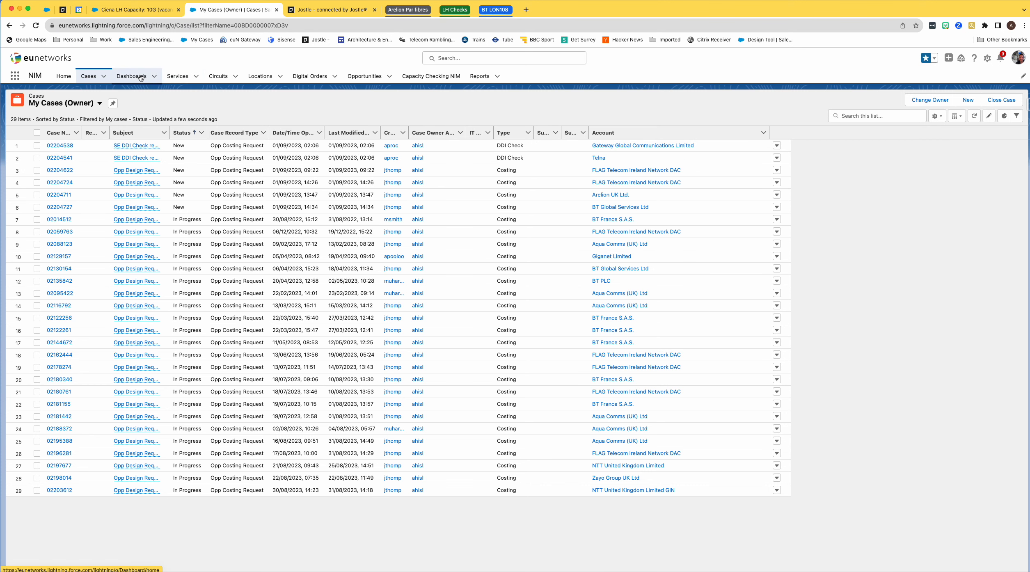
- Return to the NTT - Backbone // 4x100G & Dark Fiber opportunity and open it in the Design Tool
click(365, 76)
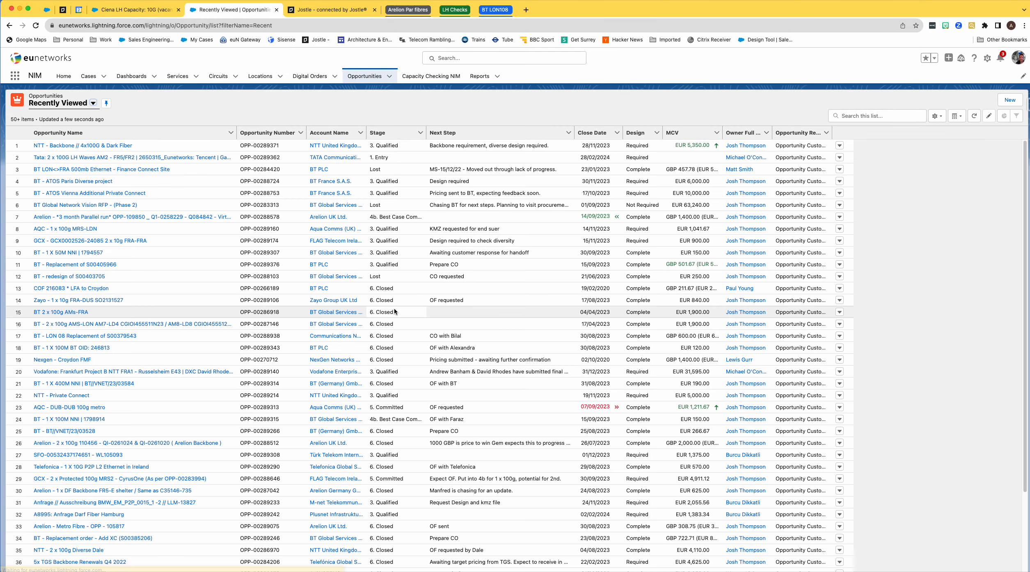
click(106, 146)
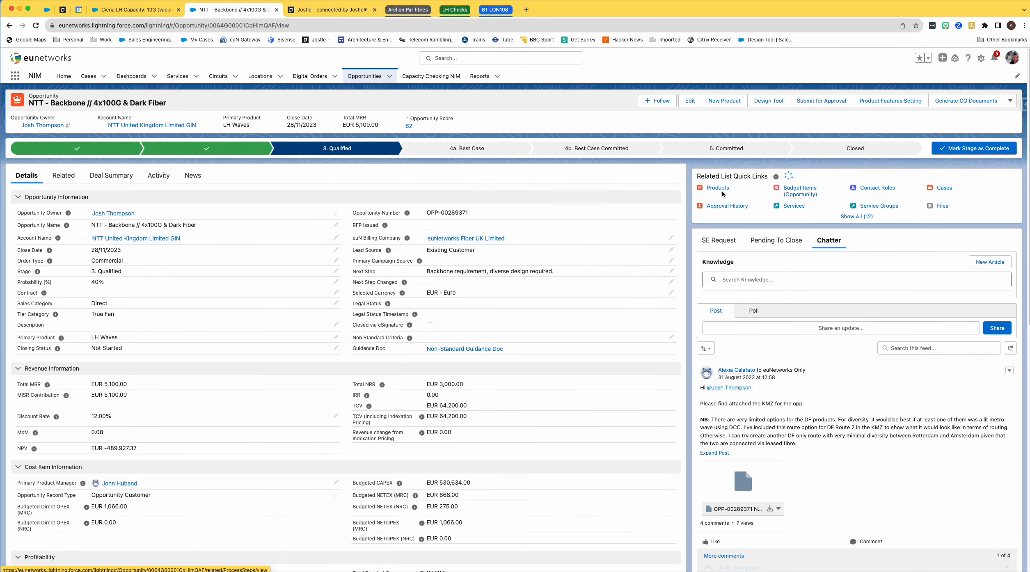
mouse_move(723, 190)
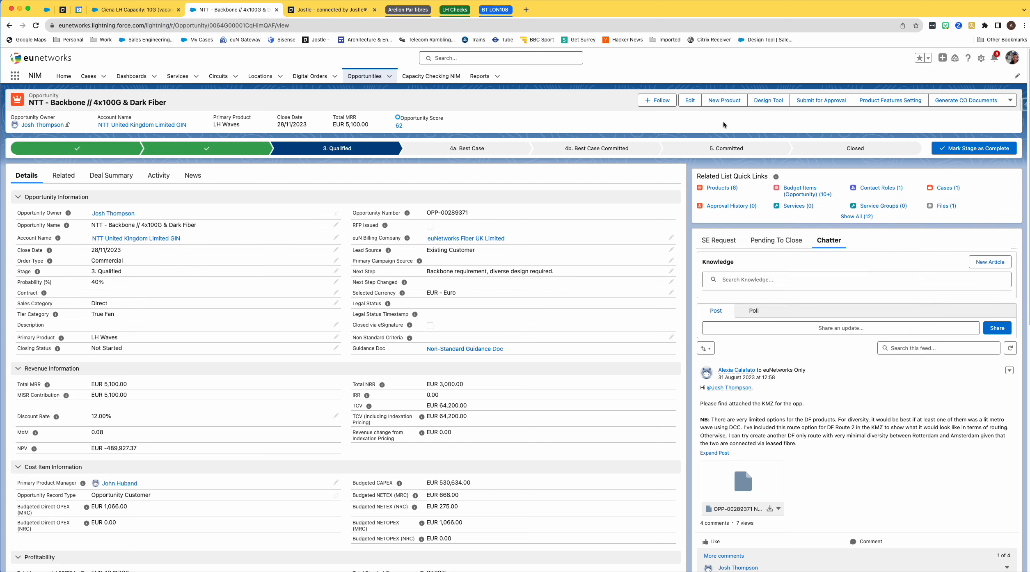
click(759, 102)
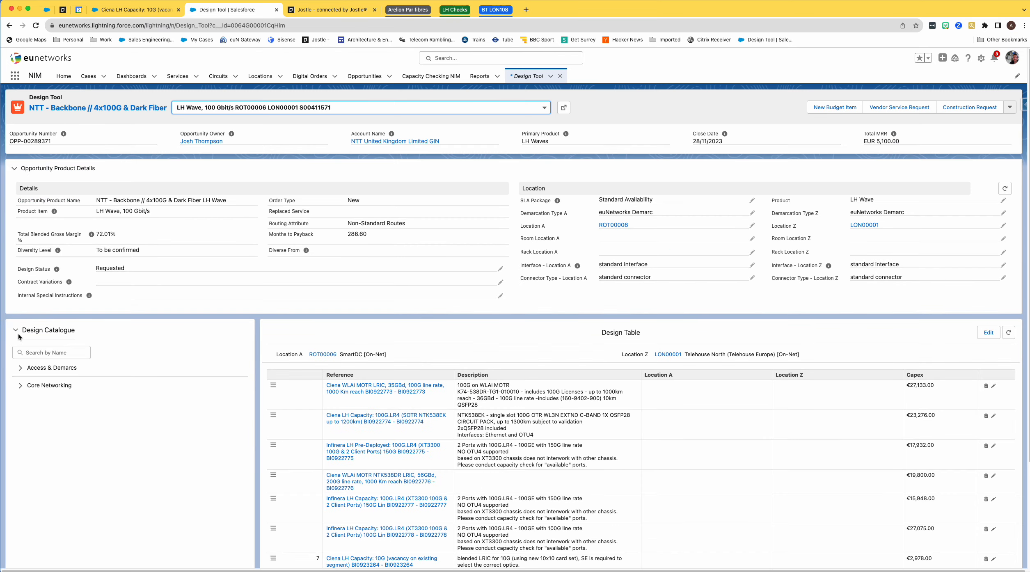
- Expand Access & Demarcs and its Cross Connect category in the Design Catalogue to reach the country groups
click(49, 368)
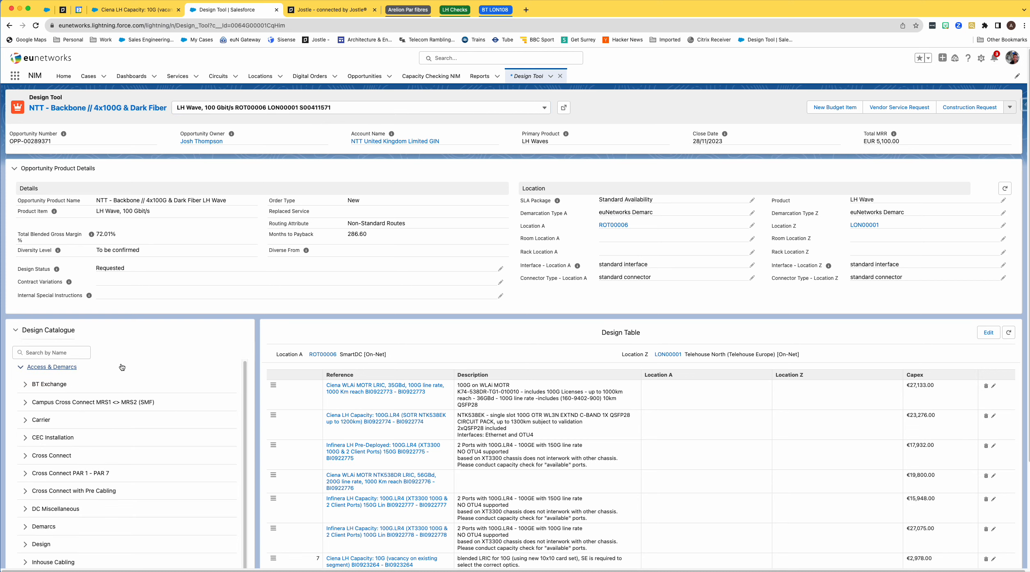
scroll(122, 367, down, 2)
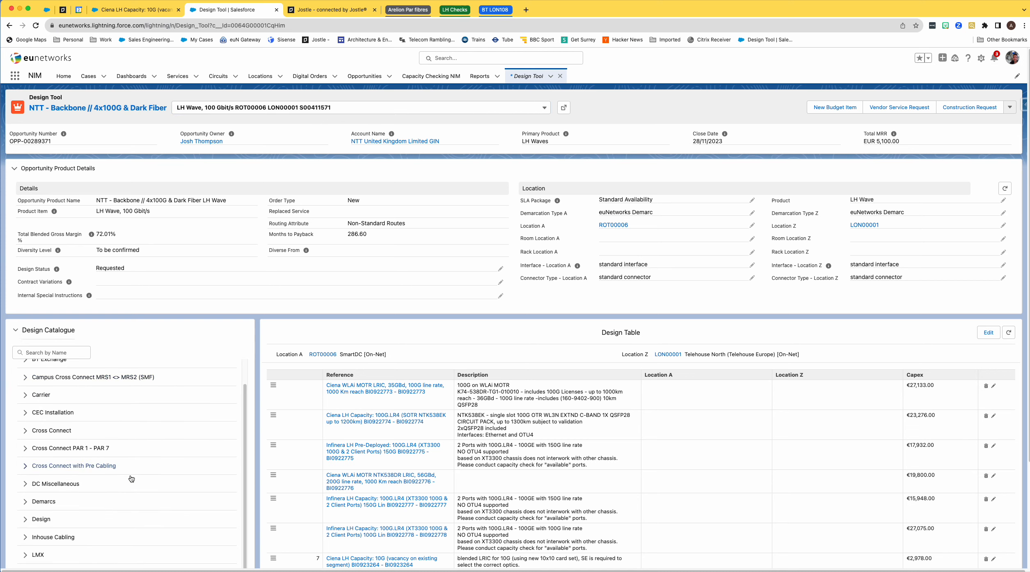
click(26, 431)
scroll(99, 463, down, 4)
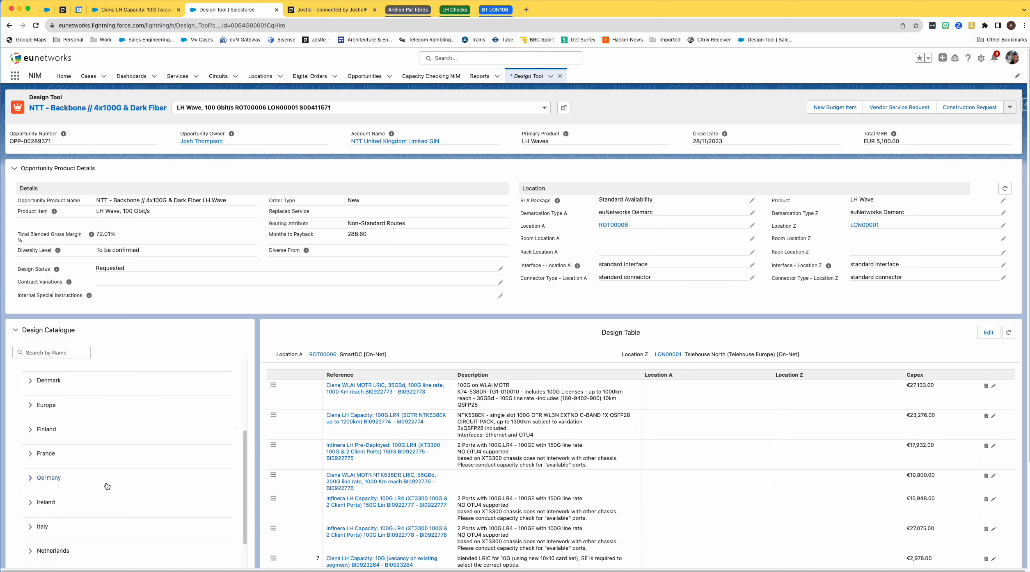
scroll(107, 486, down, 5)
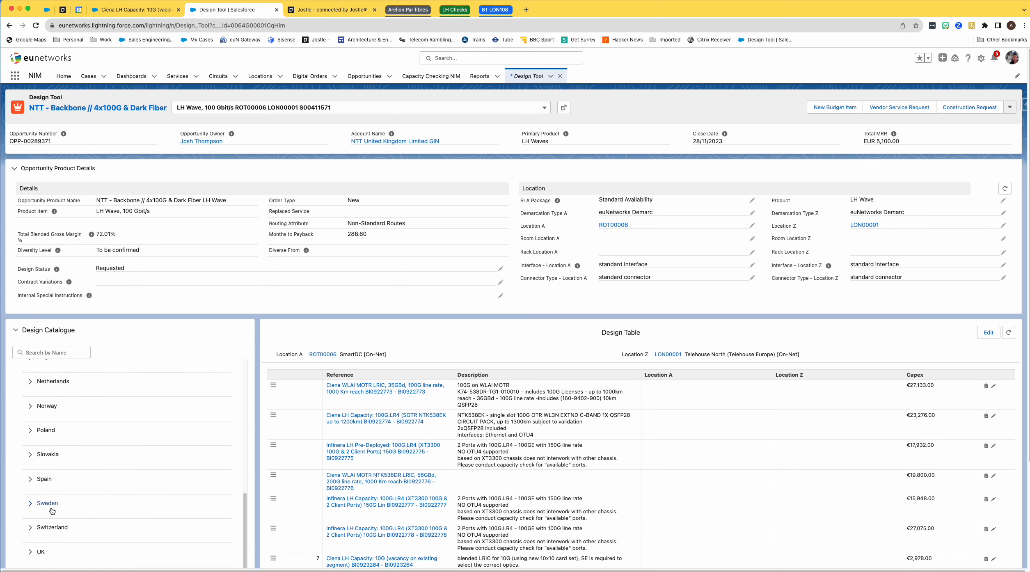
click(29, 529)
scroll(100, 505, down, 4)
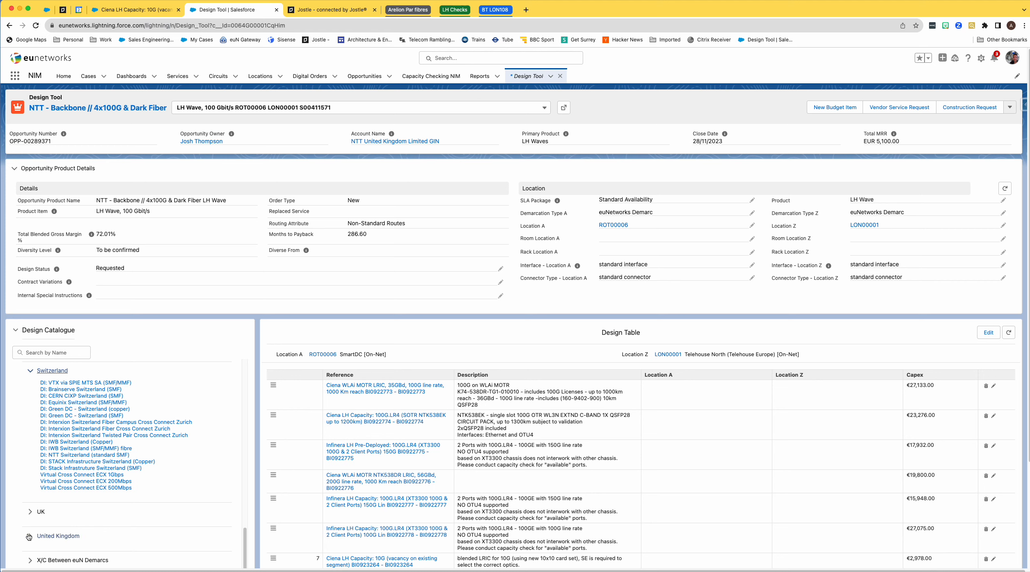
scroll(32, 513, up, 3)
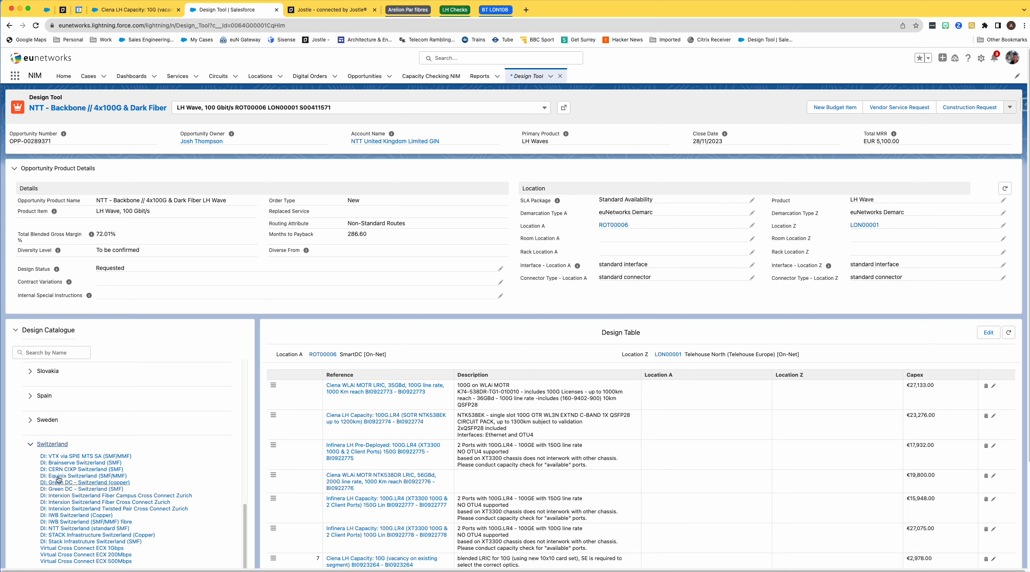
click(33, 448)
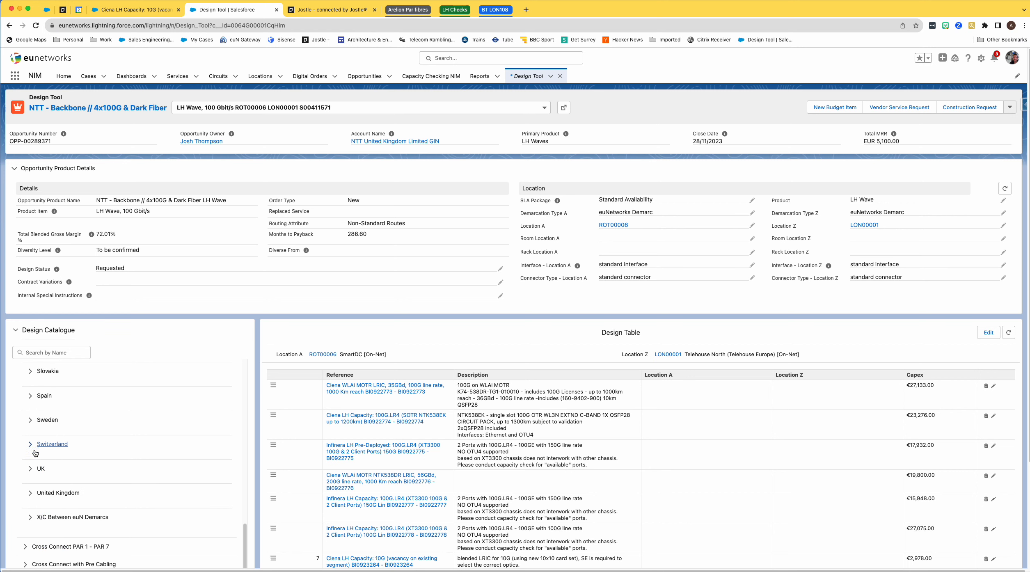
- Add the UK cross connect DI: Global Switch 1 UK (SMF/MMF) to the design table and review the table's budget items
click(32, 474)
scroll(82, 480, down, 5)
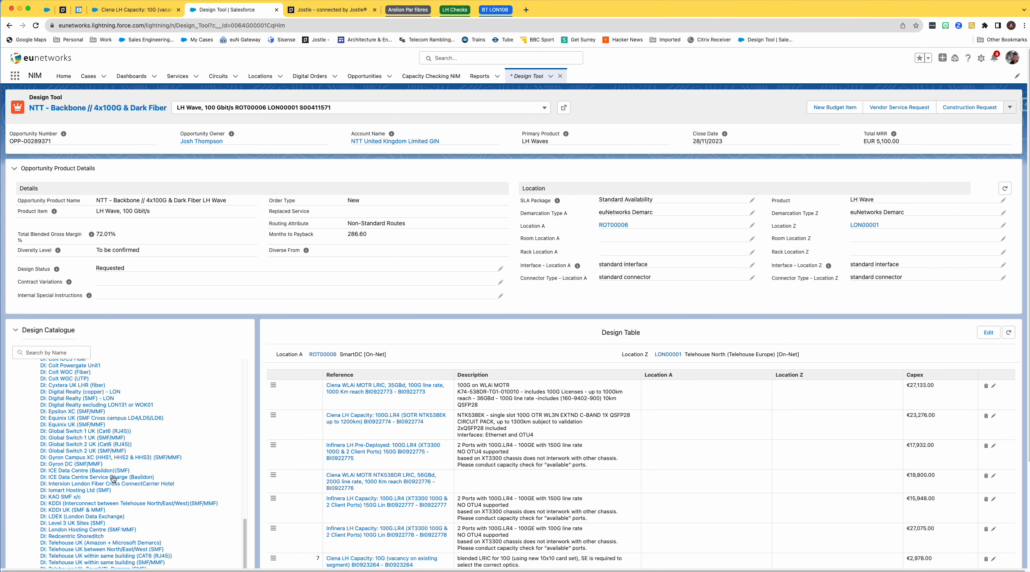
click(84, 438)
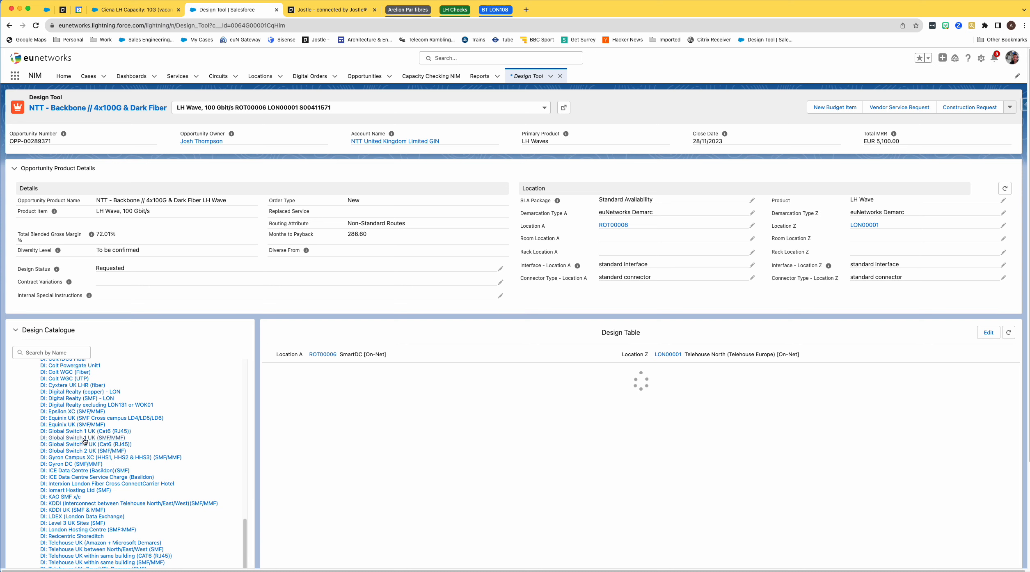
scroll(834, 457, down, 2)
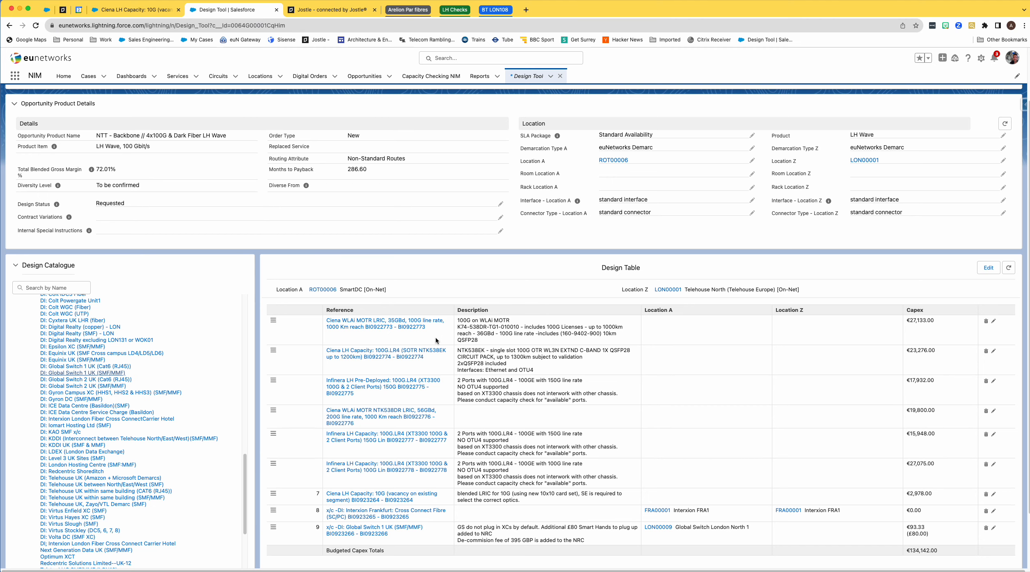
scroll(436, 341, up, 3)
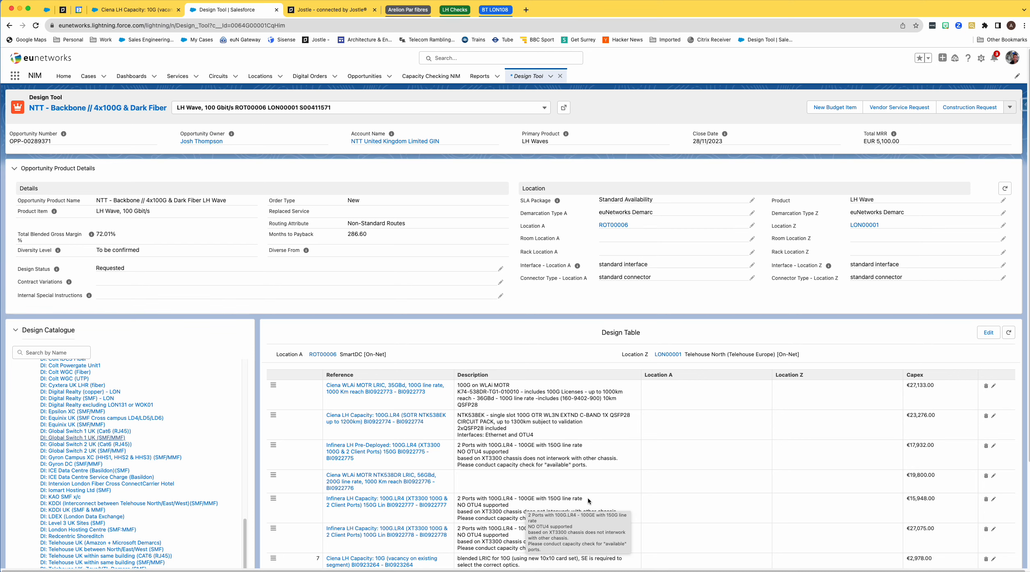
scroll(590, 488, down, 5)
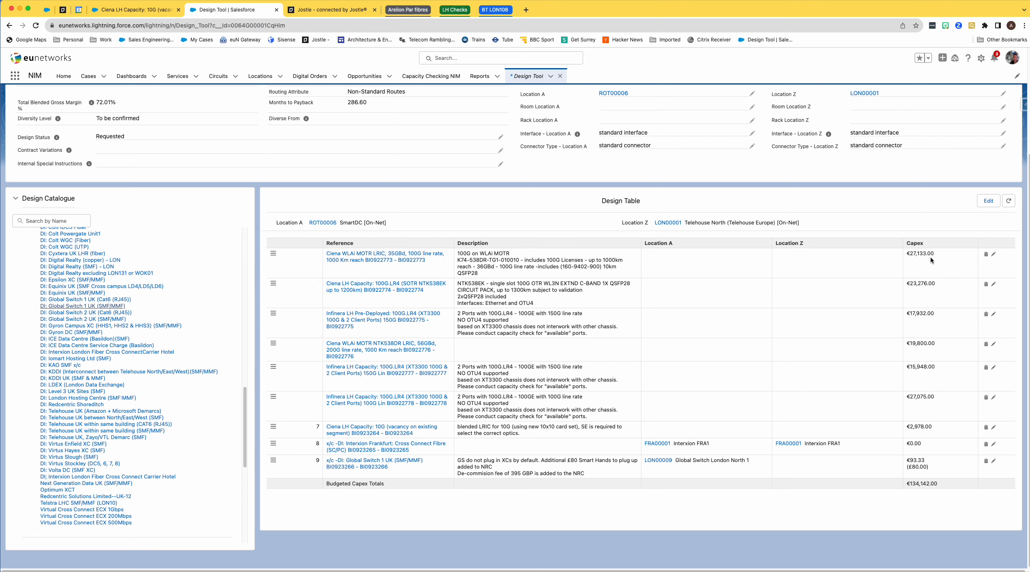
- Open the Global Switch 1 UK cross connect budget item in a separate tab and view its linked cost book entry
right_click(356, 469)
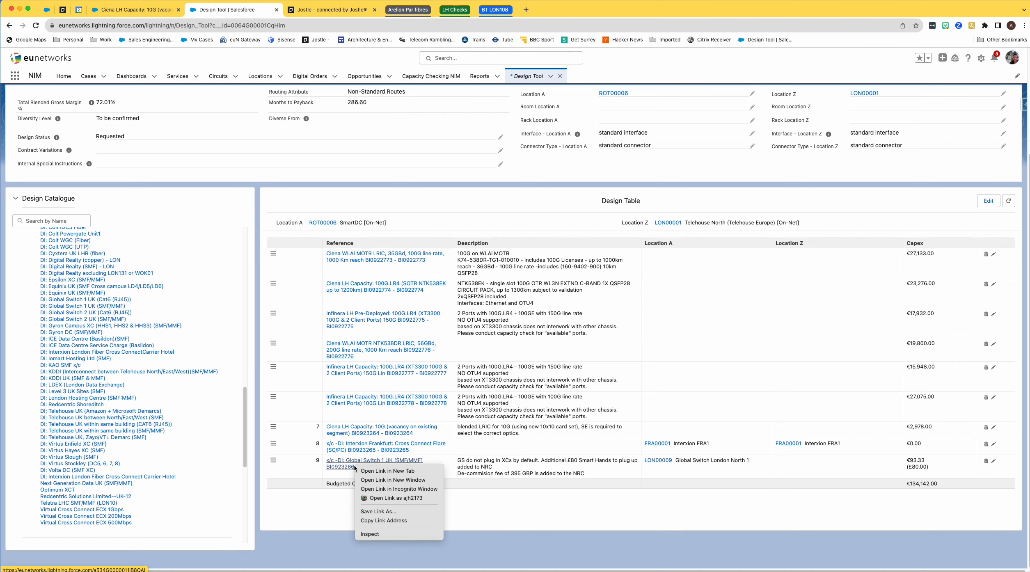
click(381, 471)
click(333, 10)
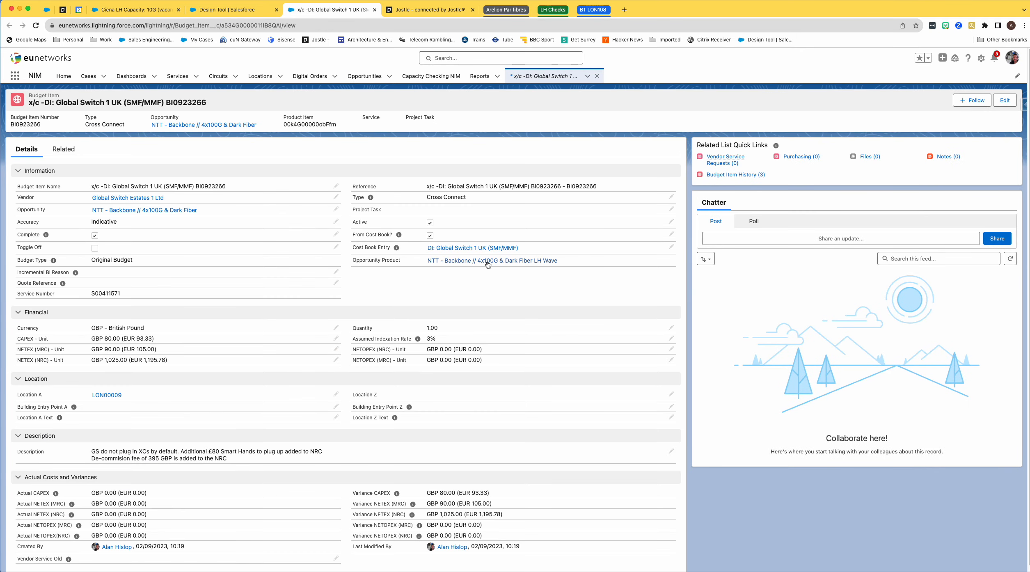
click(485, 252)
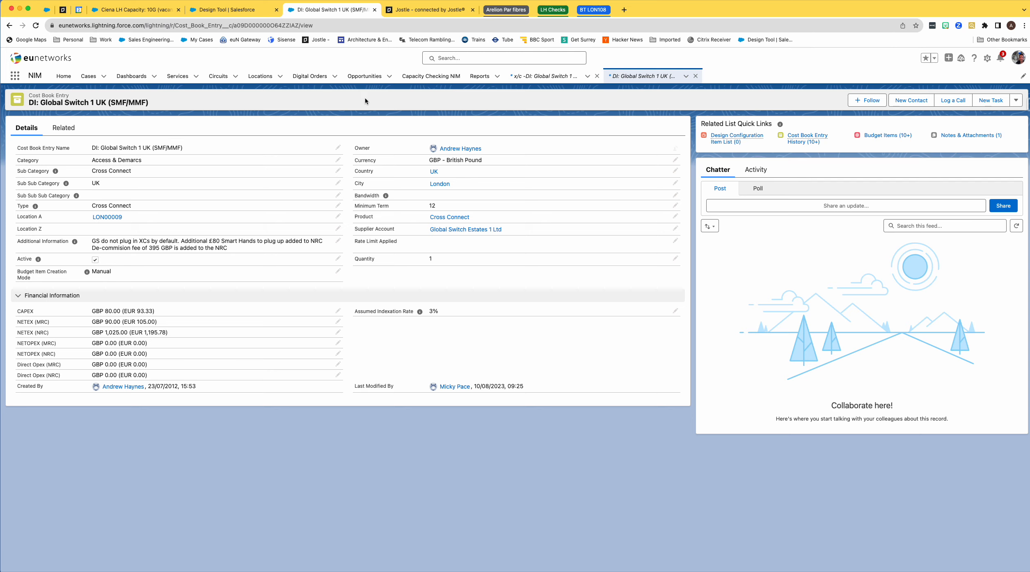
- Show the recently viewed services and search all records for "ipc"
click(180, 76)
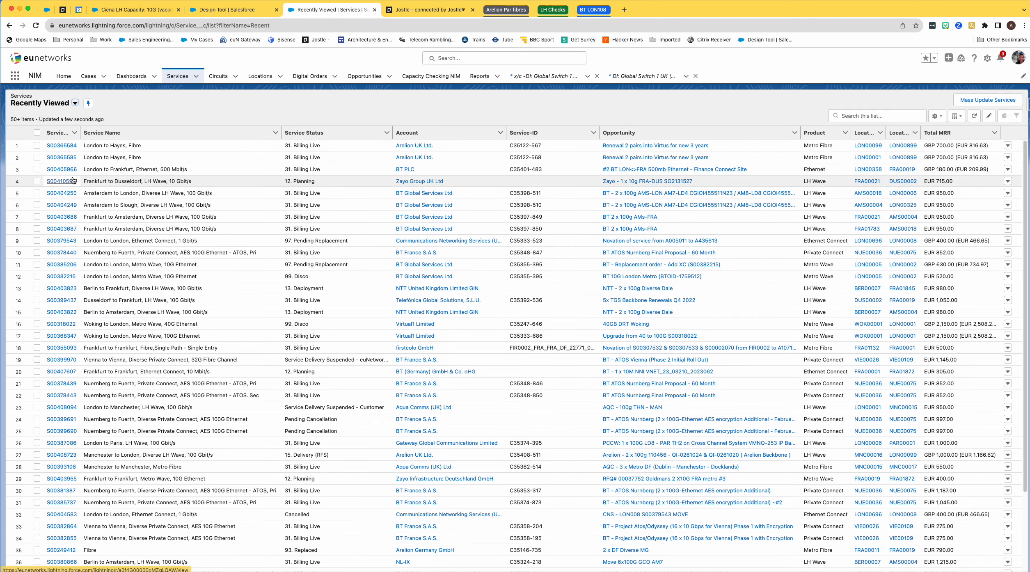
click(496, 54)
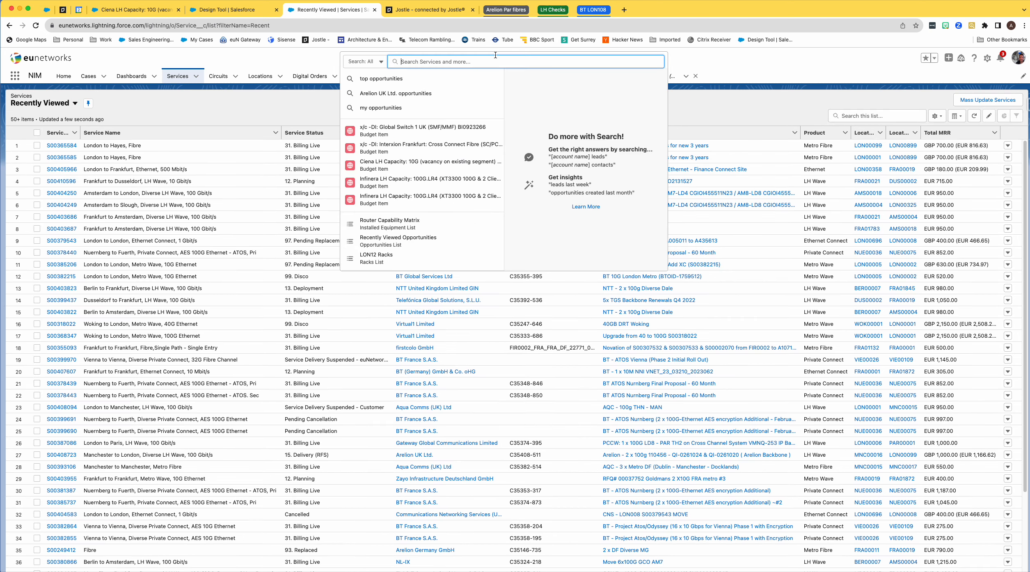
text(ipc)
key(Return)
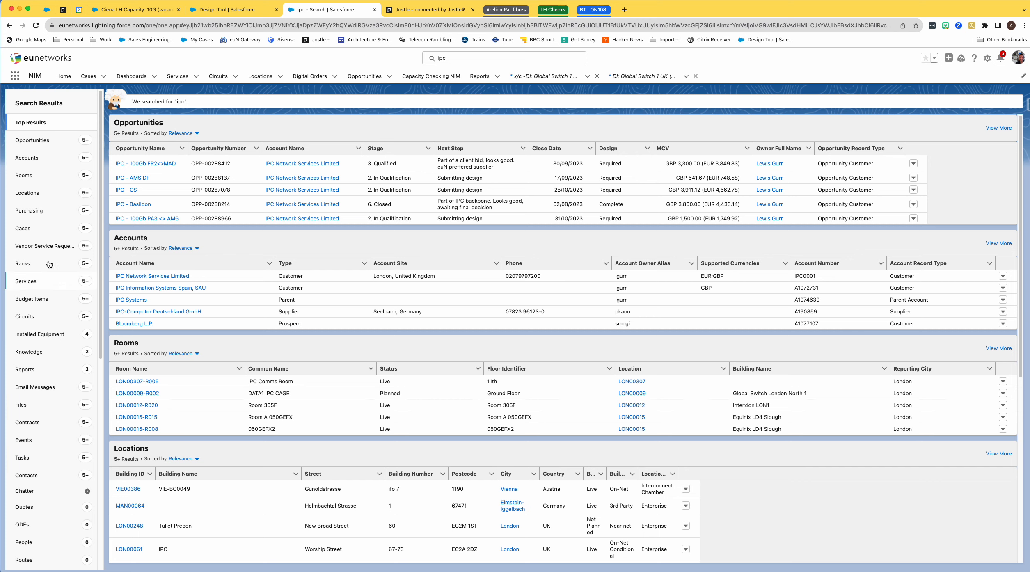
- Narrow the search results to accounts and open the IPC Network Services Limited account
click(28, 158)
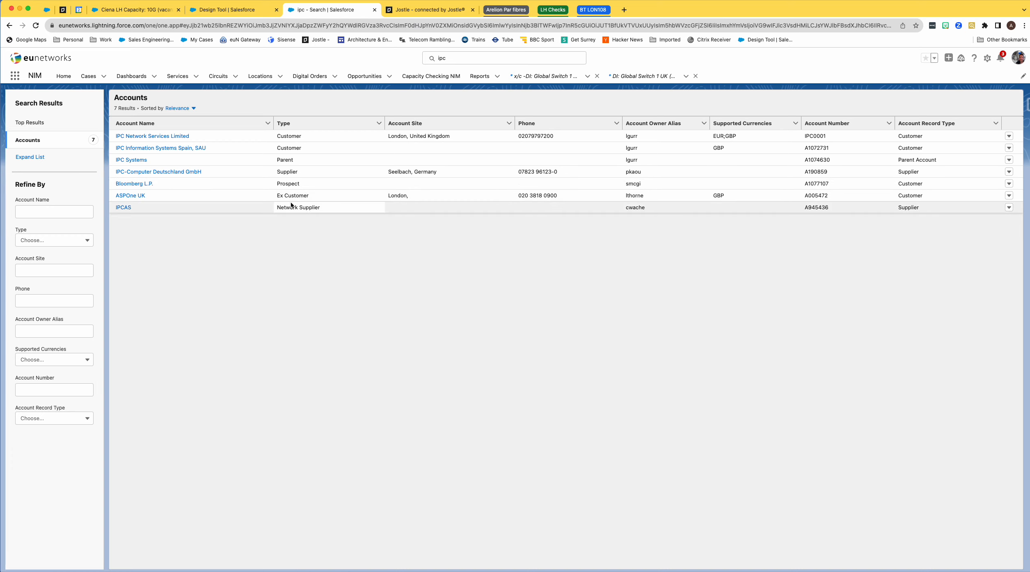
click(146, 137)
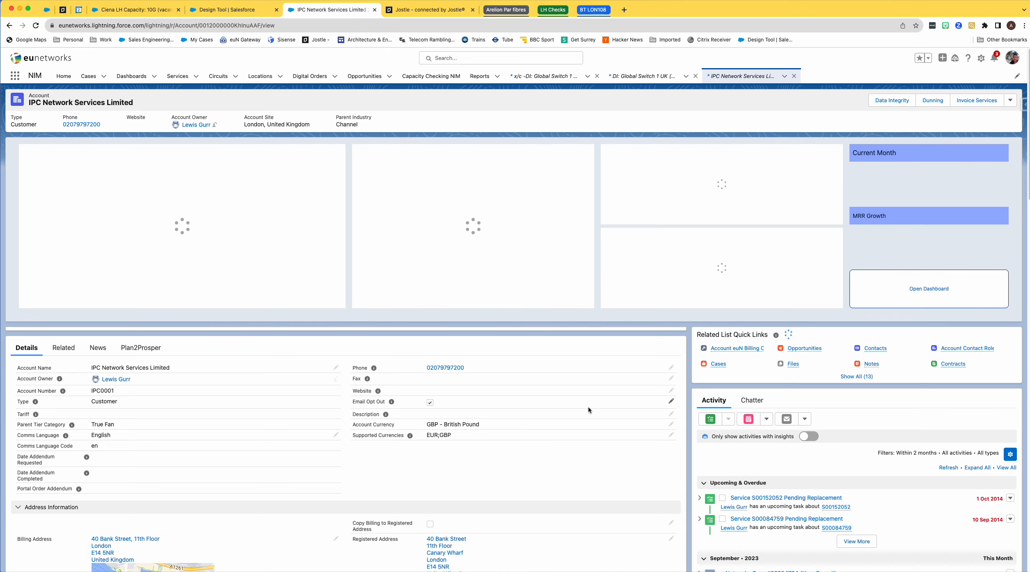
- Review the IPC Network Services Limited account page, from address and billing totals to the account balance comments, and return to its dashboard charts
scroll(556, 446, down, 6)
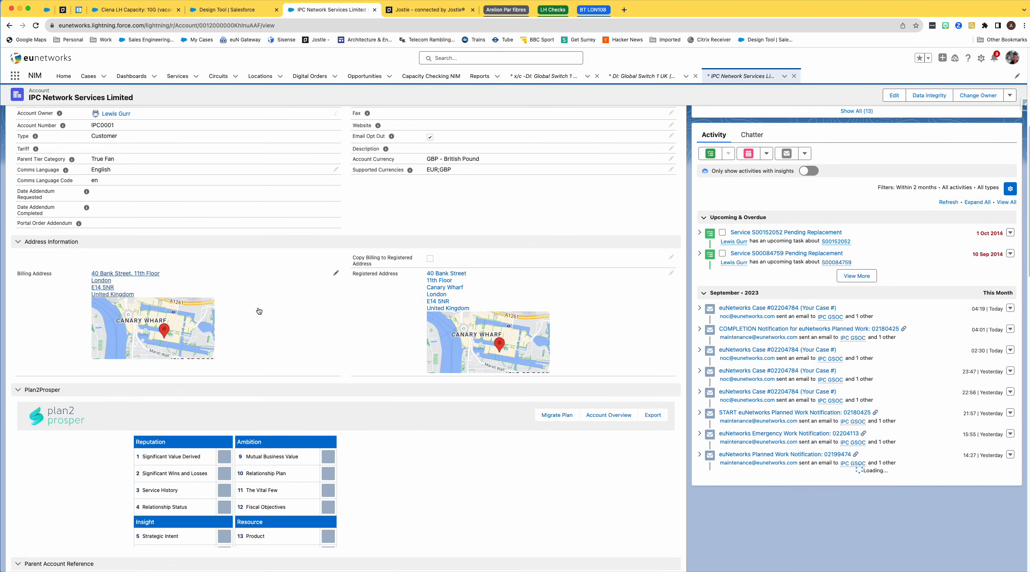
scroll(137, 127, up, 4)
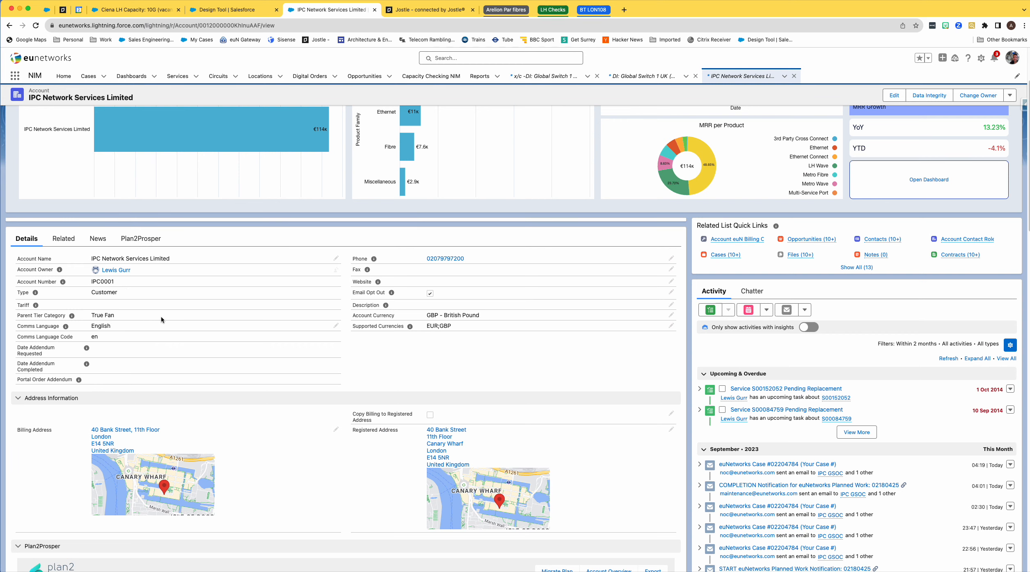
scroll(562, 374, down, 8)
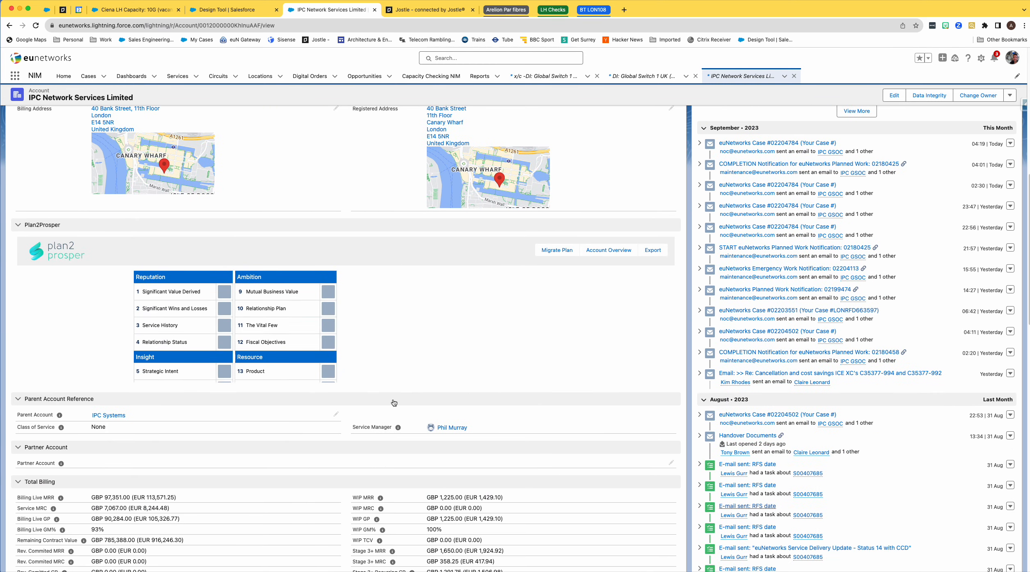
scroll(394, 403, down, 4)
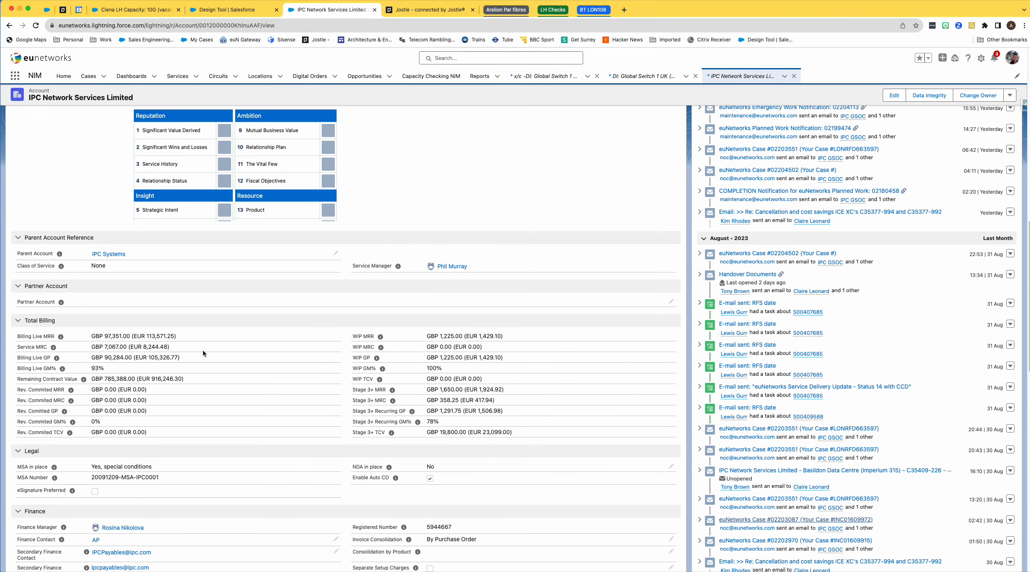
scroll(203, 349, down, 20)
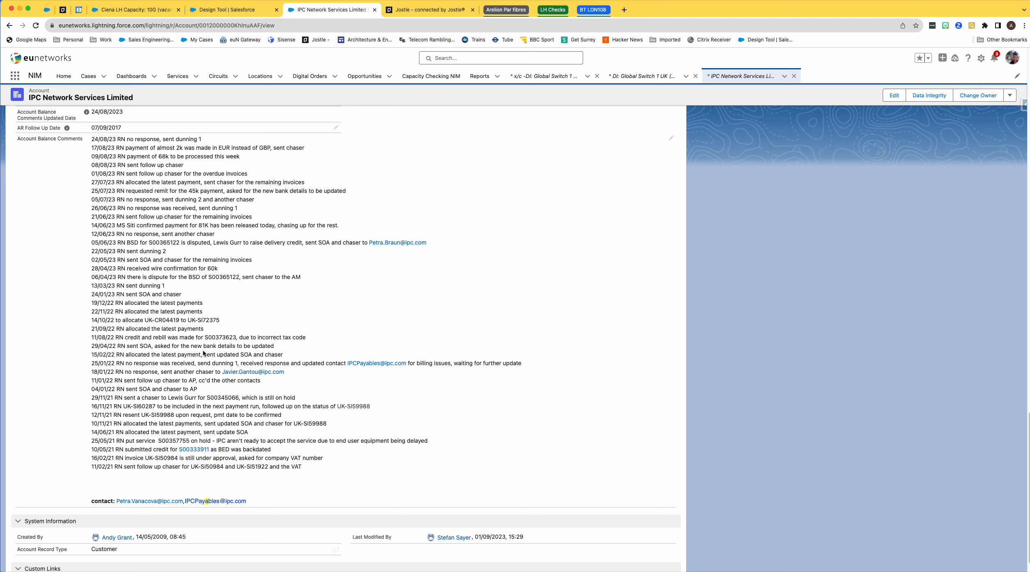
scroll(203, 353, up, 20)
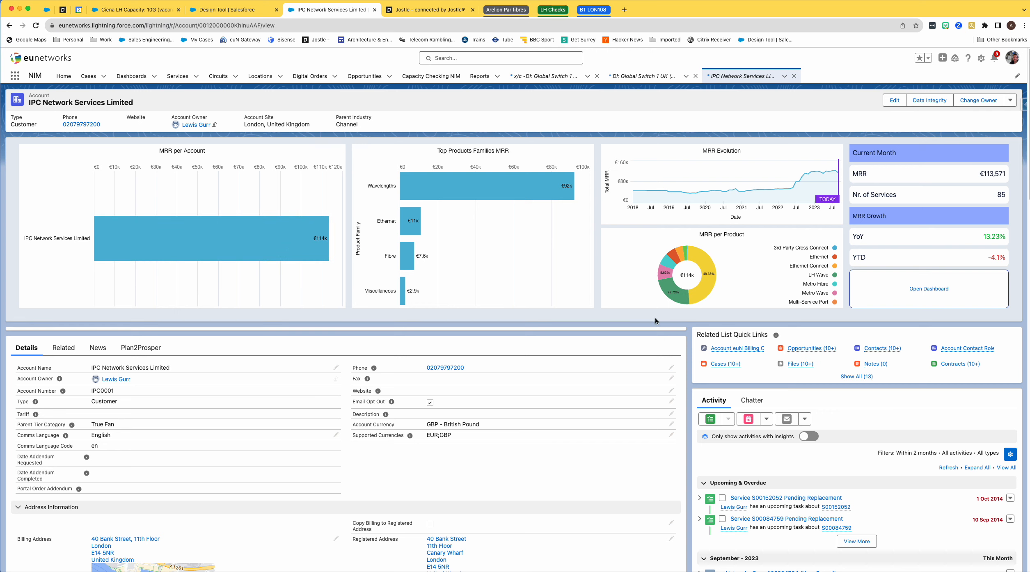
- Show all of the account's related lists, view its services, and open the London Ethernet Interconnect Port service with Service-ID C35291-150
click(857, 377)
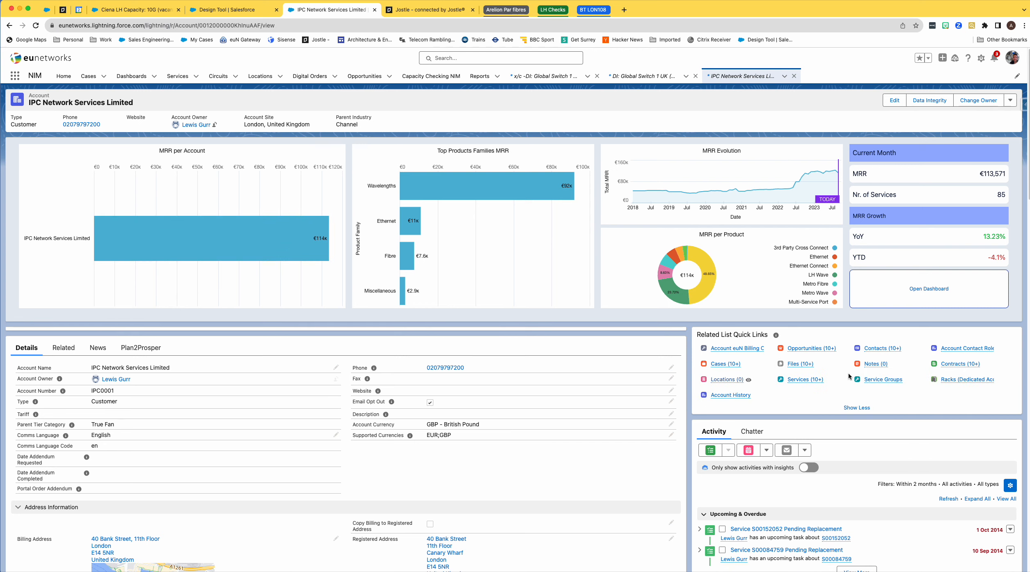
mouse_move(716, 365)
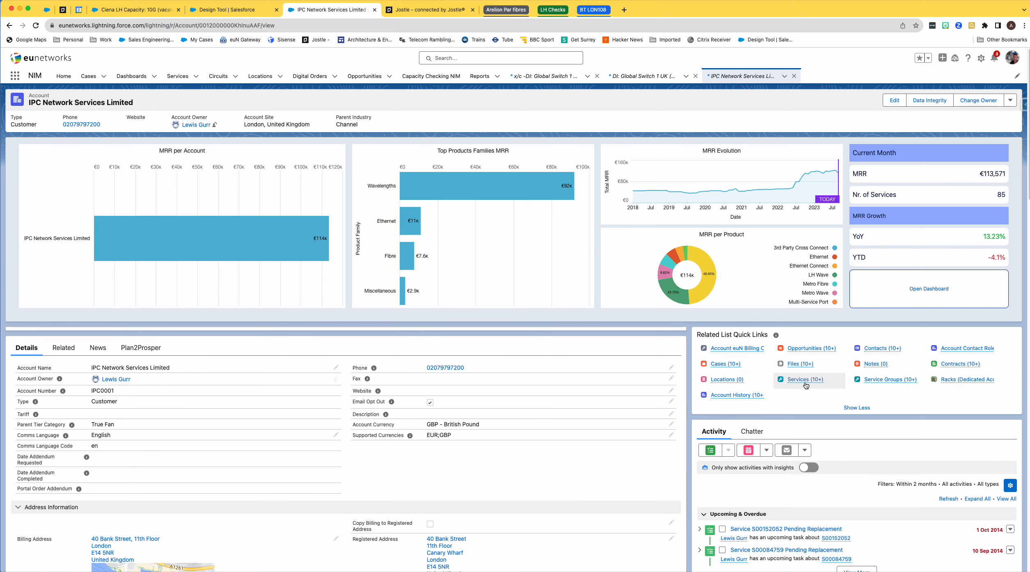
click(802, 380)
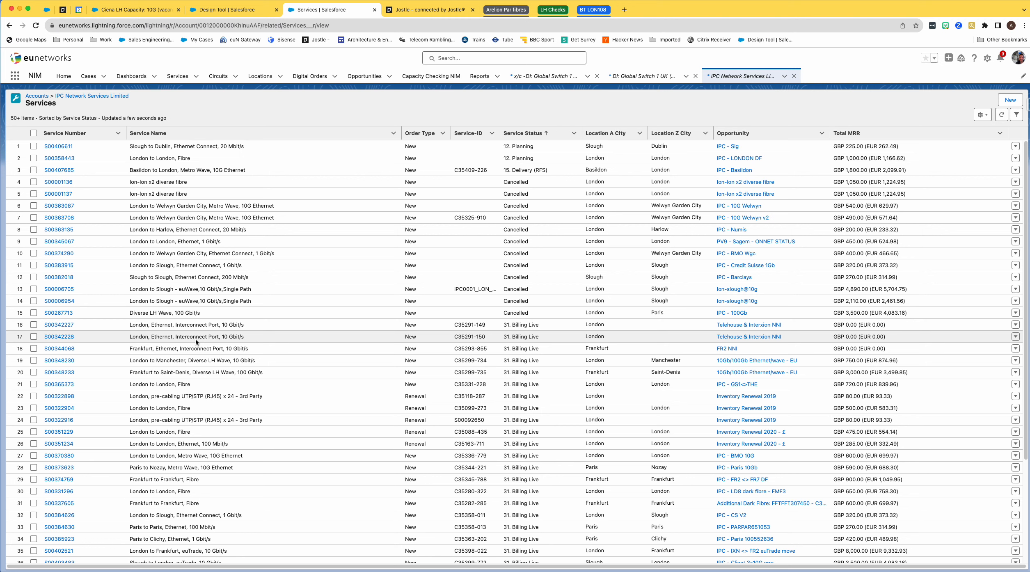
mouse_move(60, 340)
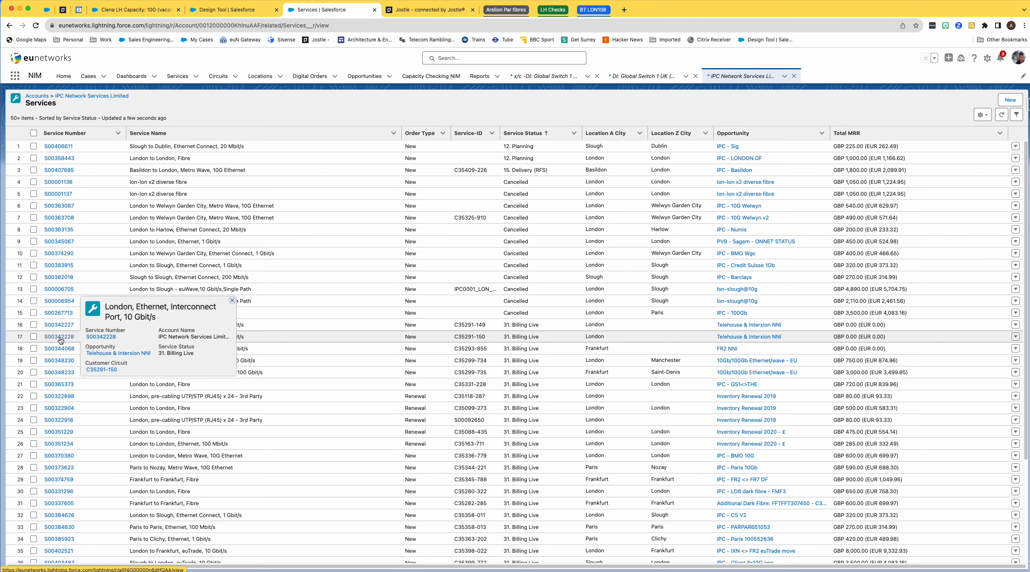
click(59, 337)
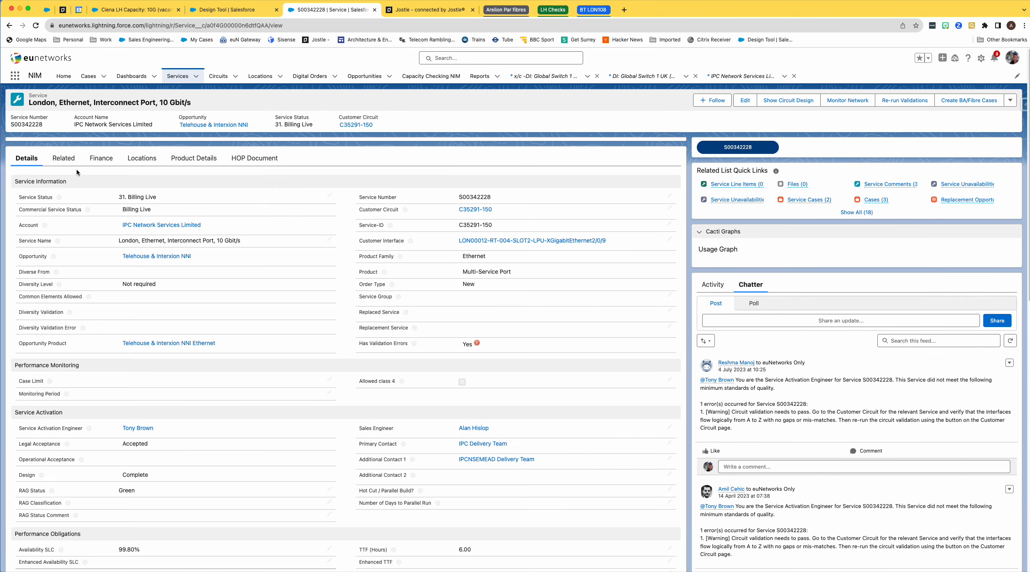
- Open the service's customer circuit C35291-150, follow its related records to the linked service, and return to the circuit
click(363, 128)
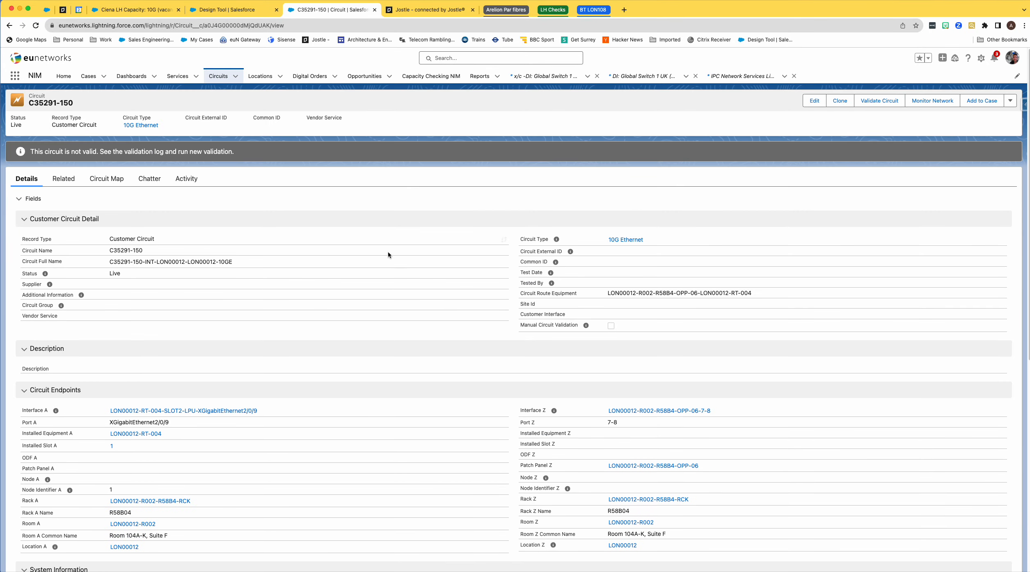
click(58, 179)
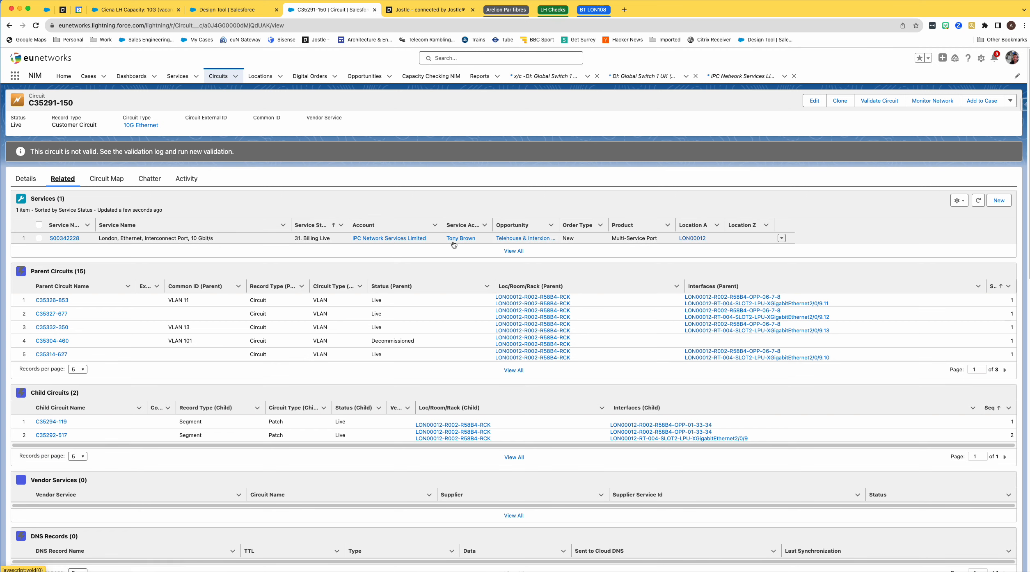
click(65, 239)
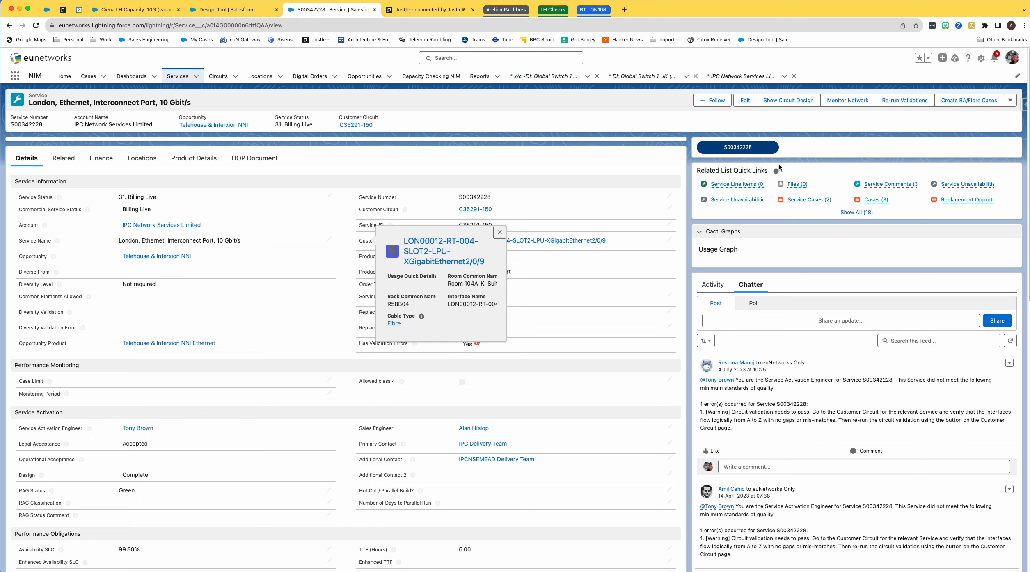
click(485, 210)
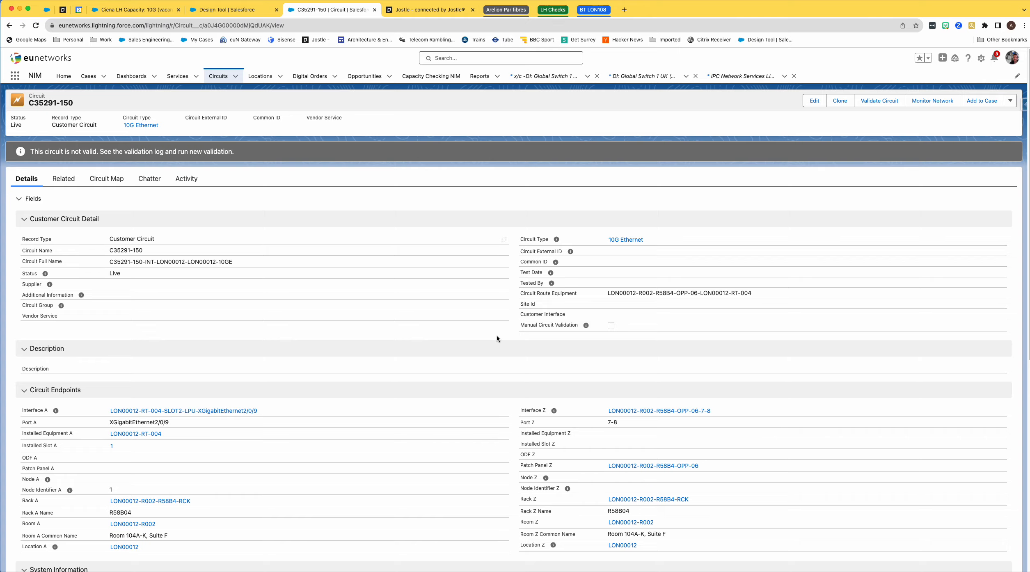
- Examine the circuit hierarchy of C35291-150 and open interface LON00012-RT-004-SLOT2-LPU-XGigabitEthernet2/0/9 in a separate tab
scroll(496, 335, down, 9)
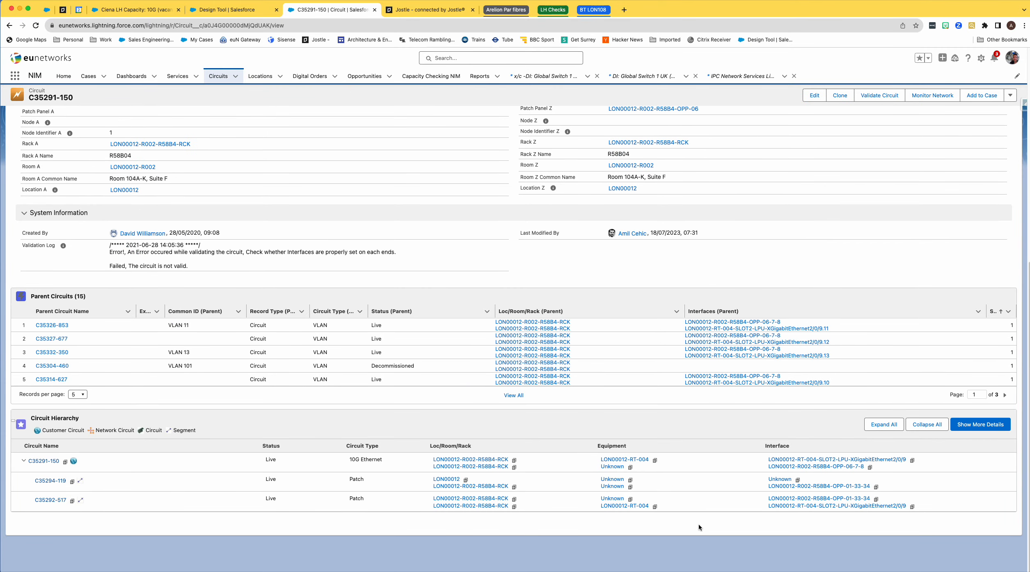
scroll(699, 524, up, 1)
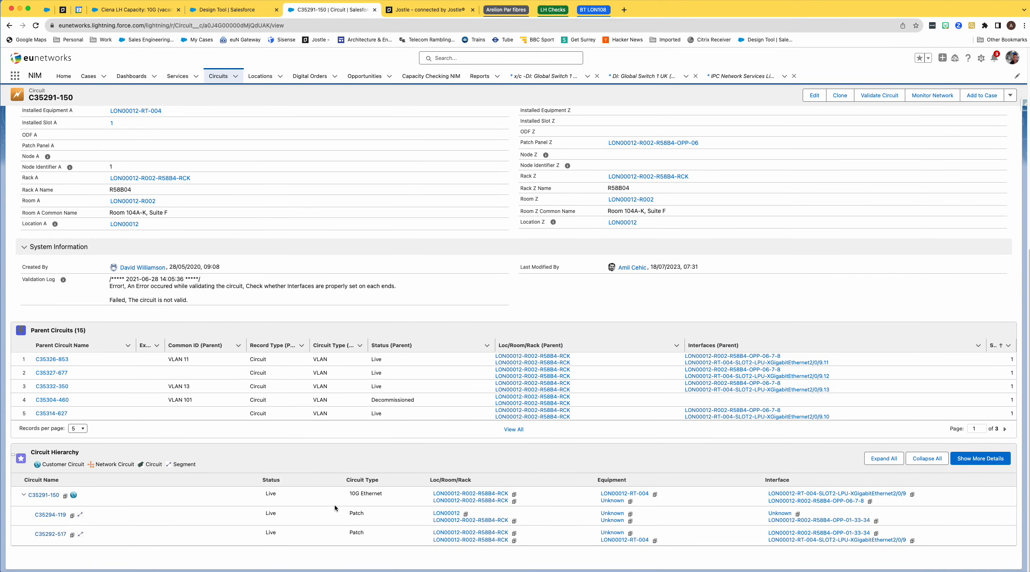
right_click(830, 494)
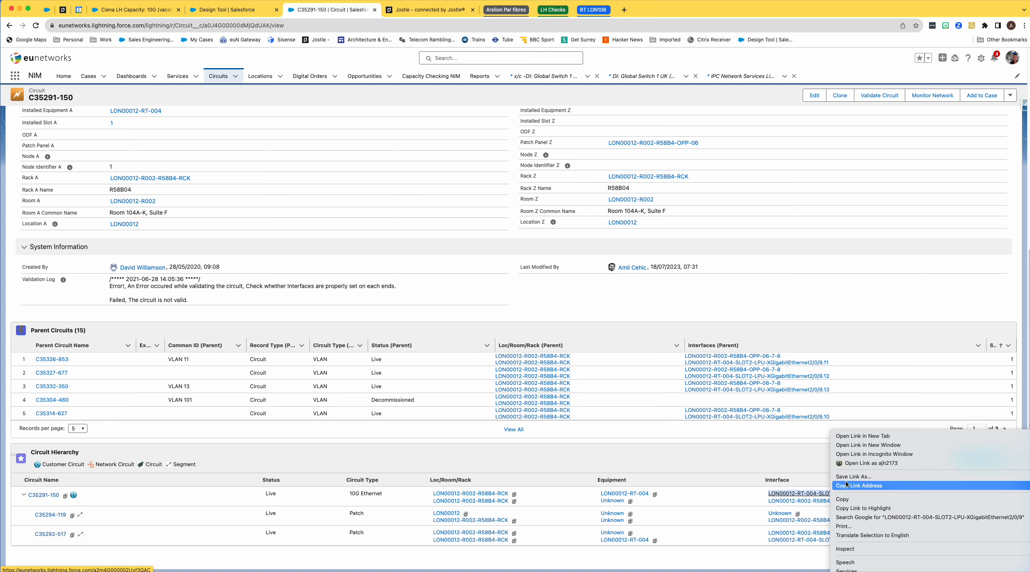
click(861, 434)
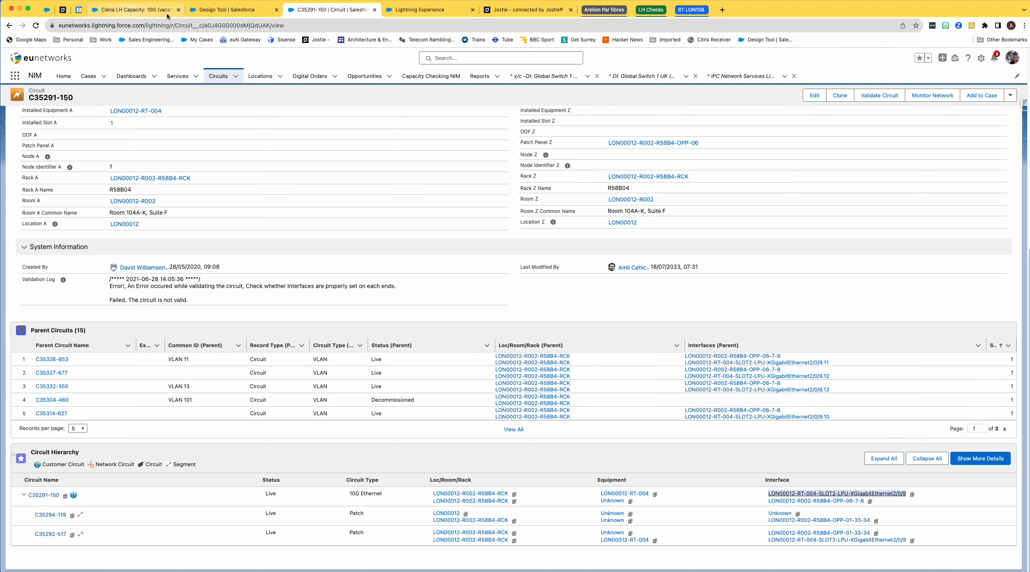
click(403, 16)
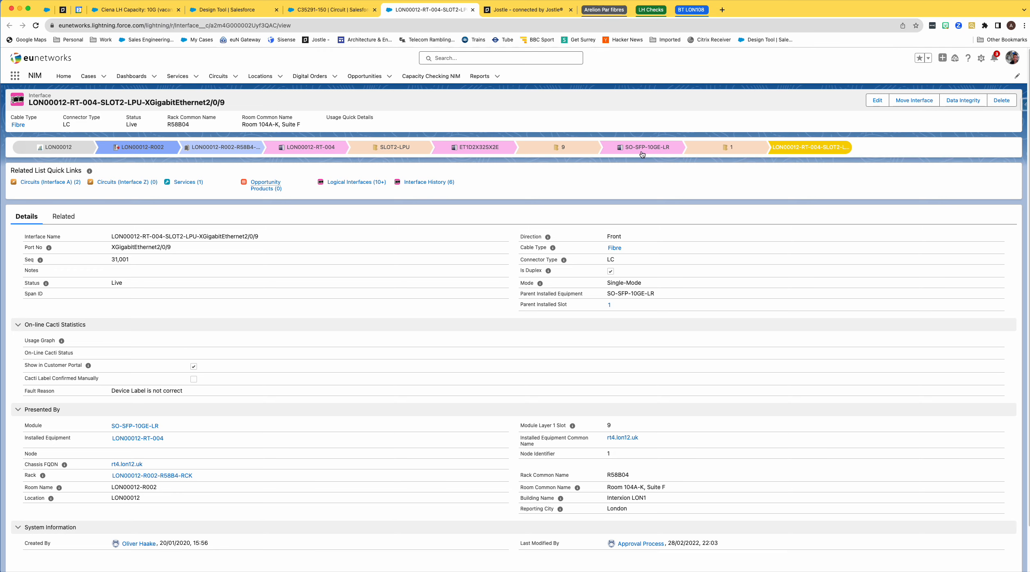
- Open equipment LON00012-RT-004 and inspect the SO-SFP-1000BASE-LXD modules in positions 0 and 2 of the SLOT4-LPU card in its chassis hierarchy
click(302, 146)
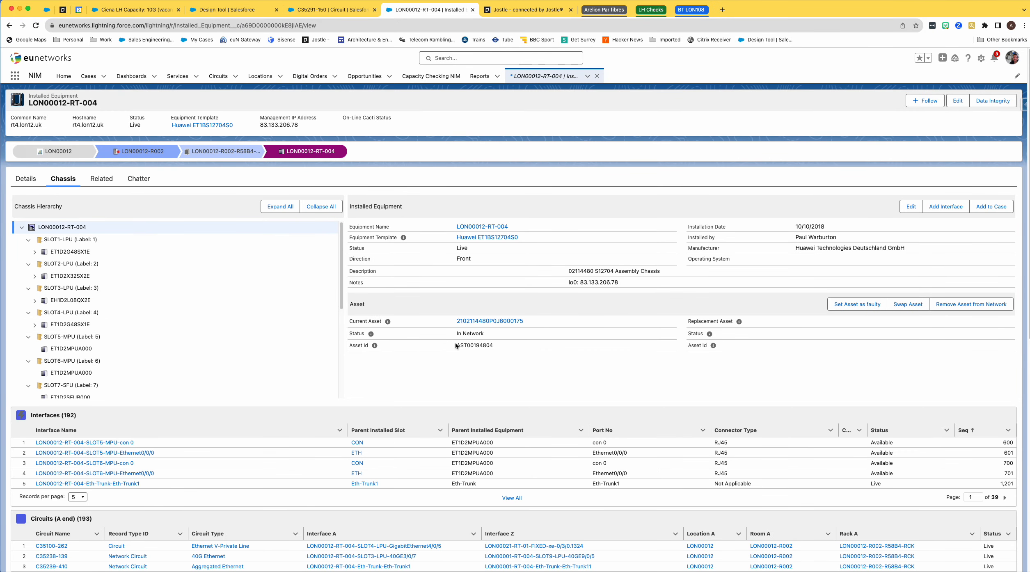
click(36, 325)
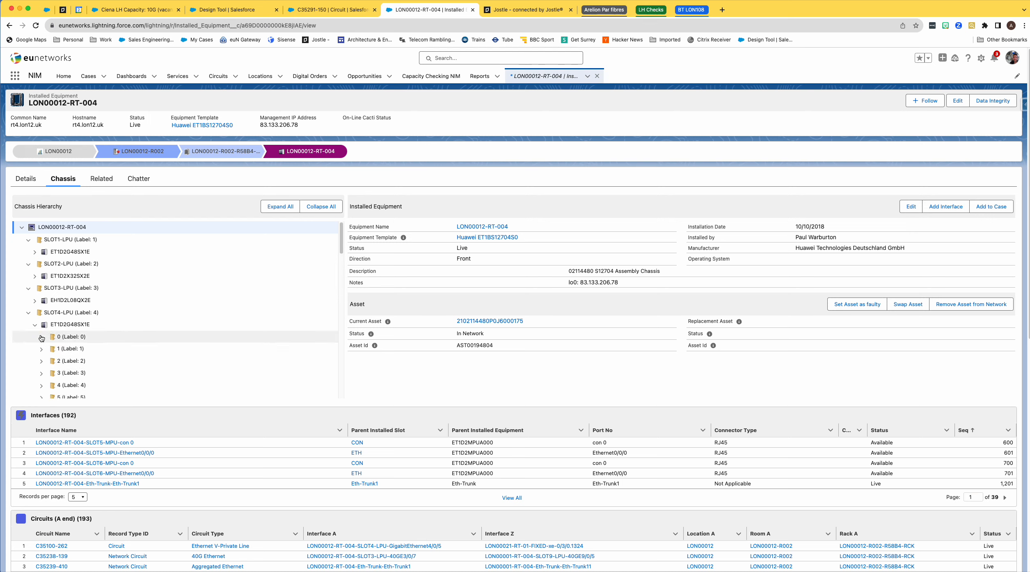
click(41, 338)
click(75, 350)
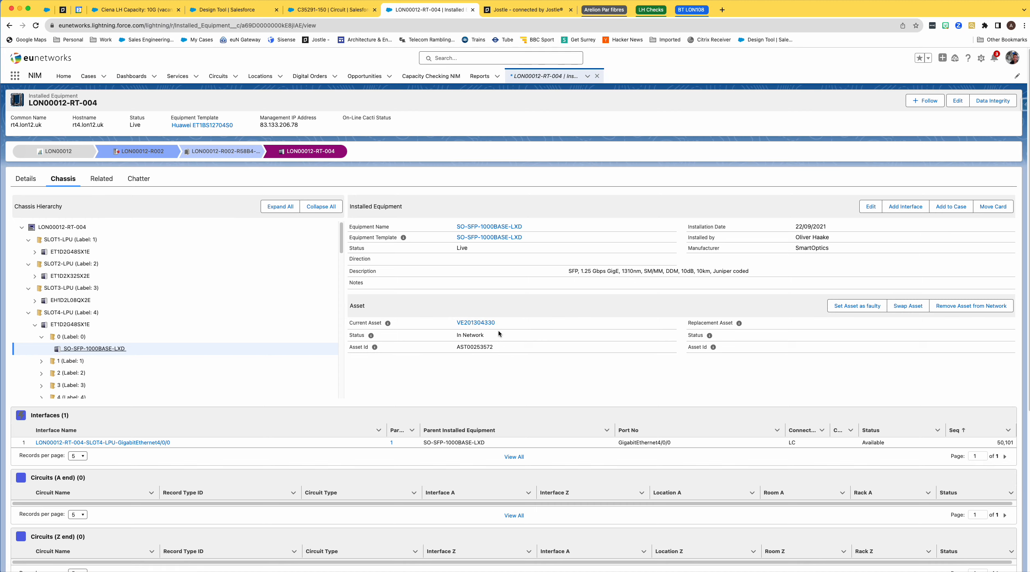
scroll(530, 330, down, 1)
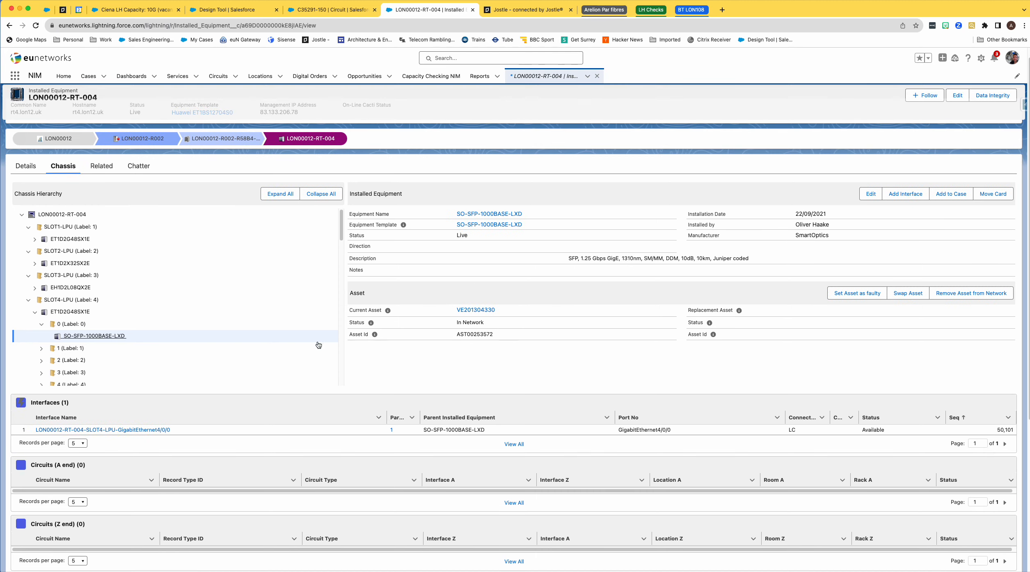
click(42, 360)
click(82, 374)
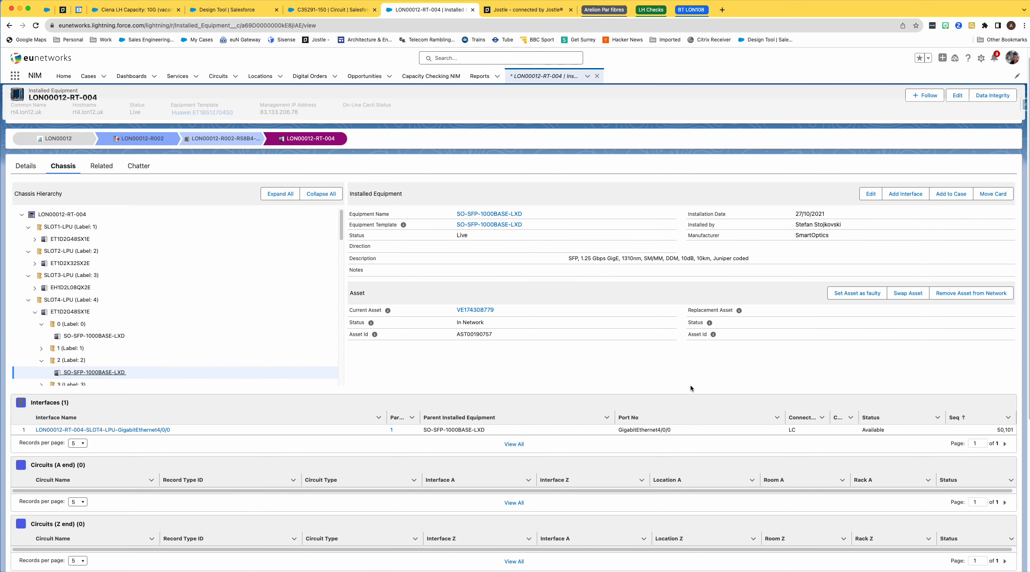
- Open the London to London Wholesale Ethernet 1 Gbit/s service linked to the selected module and review its related records and details
scroll(690, 385, down, 5)
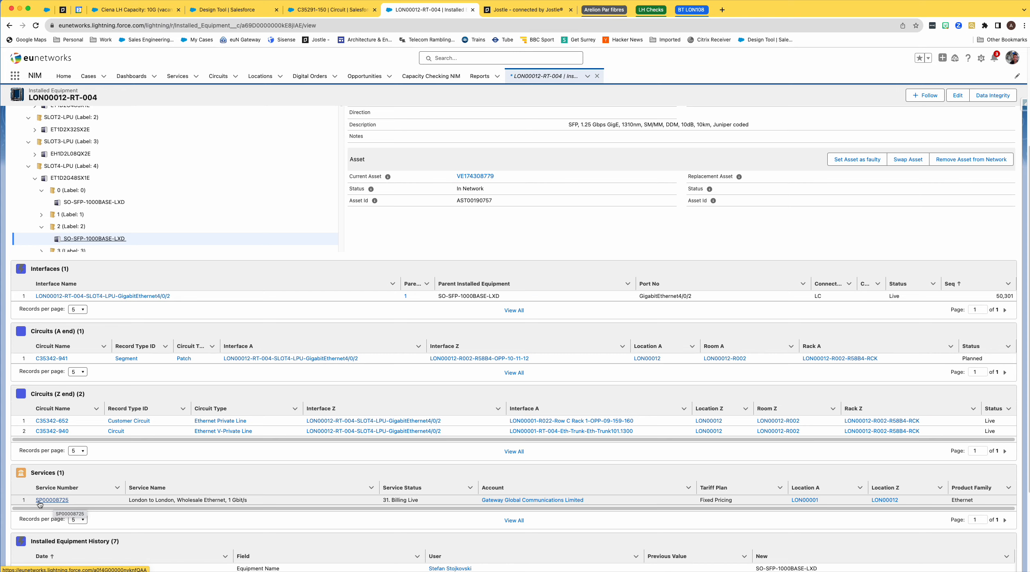
click(41, 500)
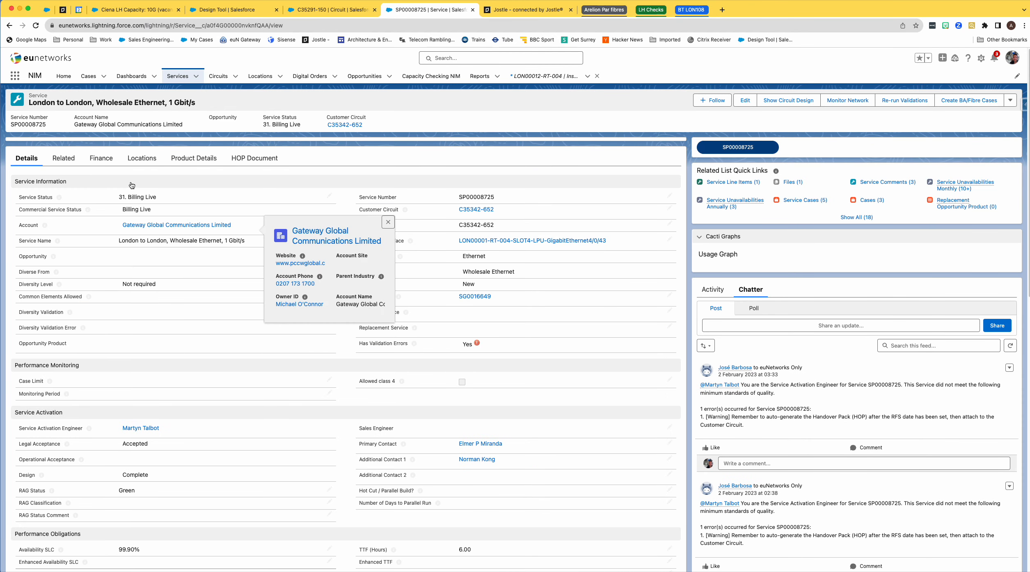
click(68, 160)
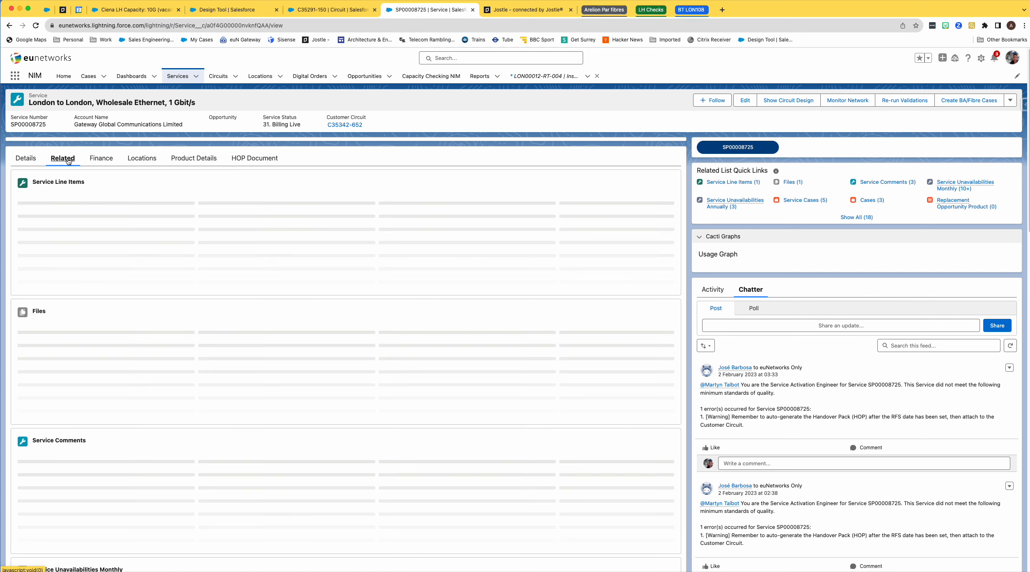
click(25, 159)
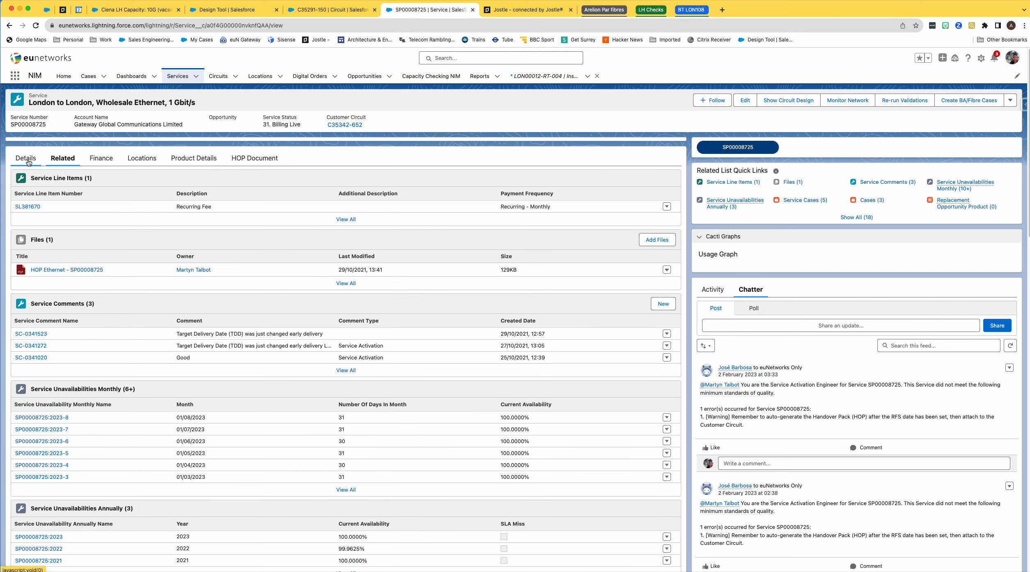
scroll(229, 346, down, 10)
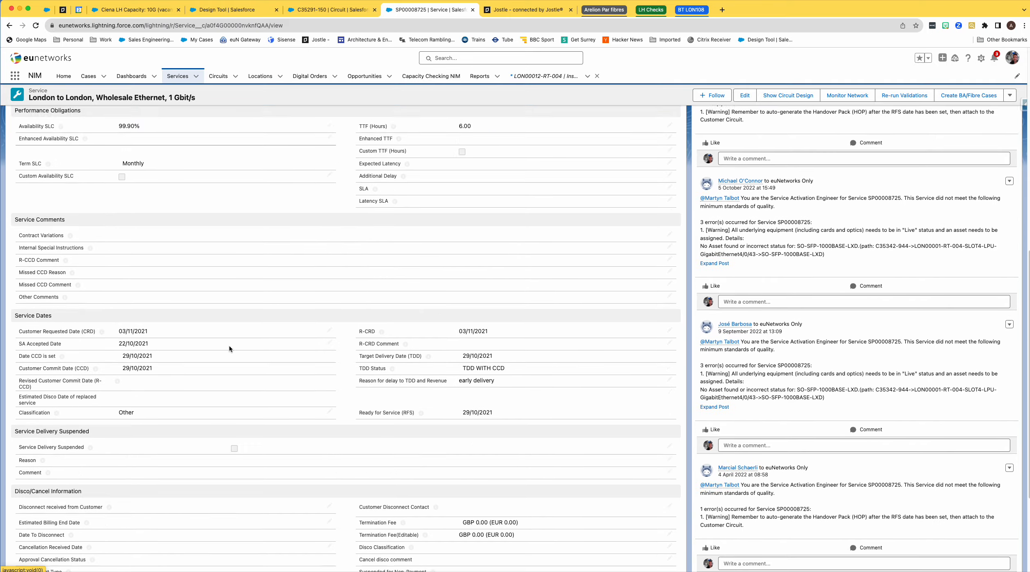
scroll(228, 349, up, 15)
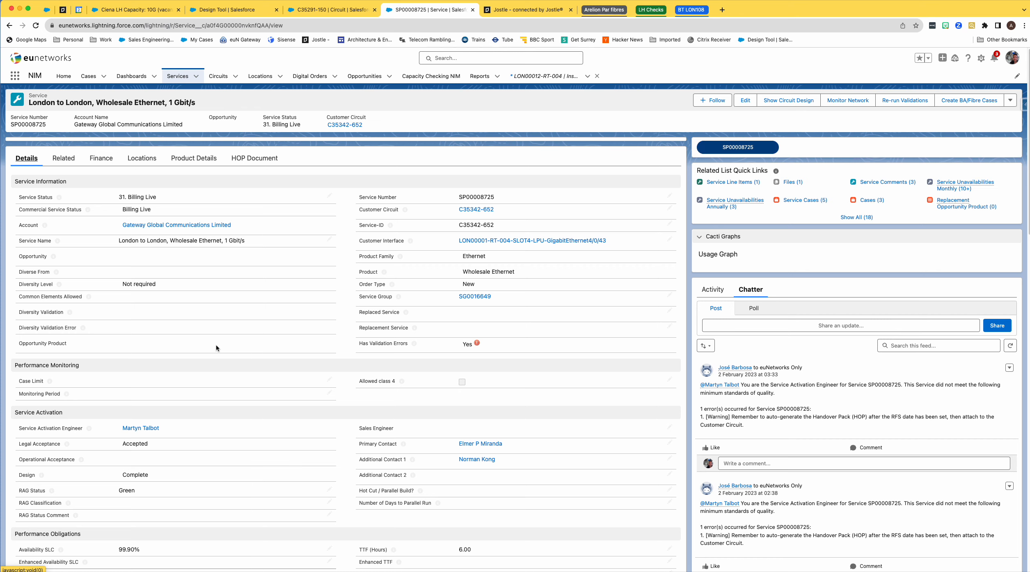
- Return to circuit C35291-150, show its related records, and open the Telehouse & Interxion NNI opportunity of its service
key(ctrl+shift+Tab)
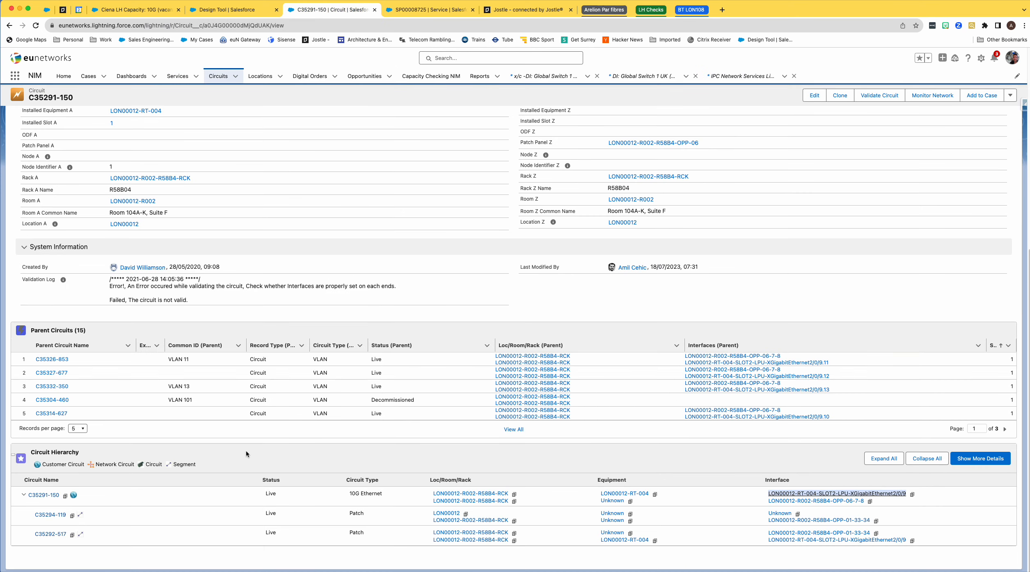
scroll(287, 487, up, 1)
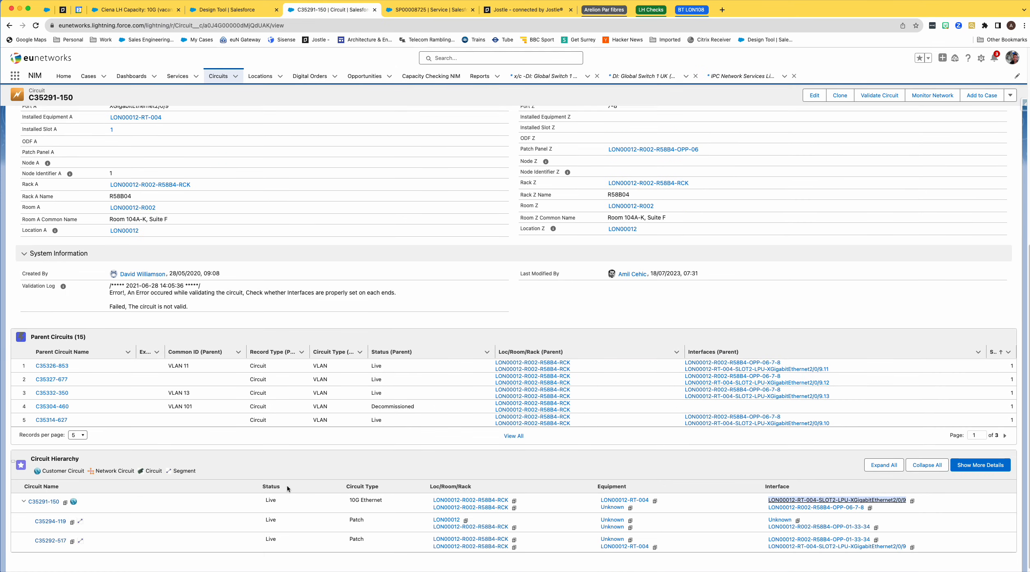
scroll(279, 472, up, 15)
click(68, 185)
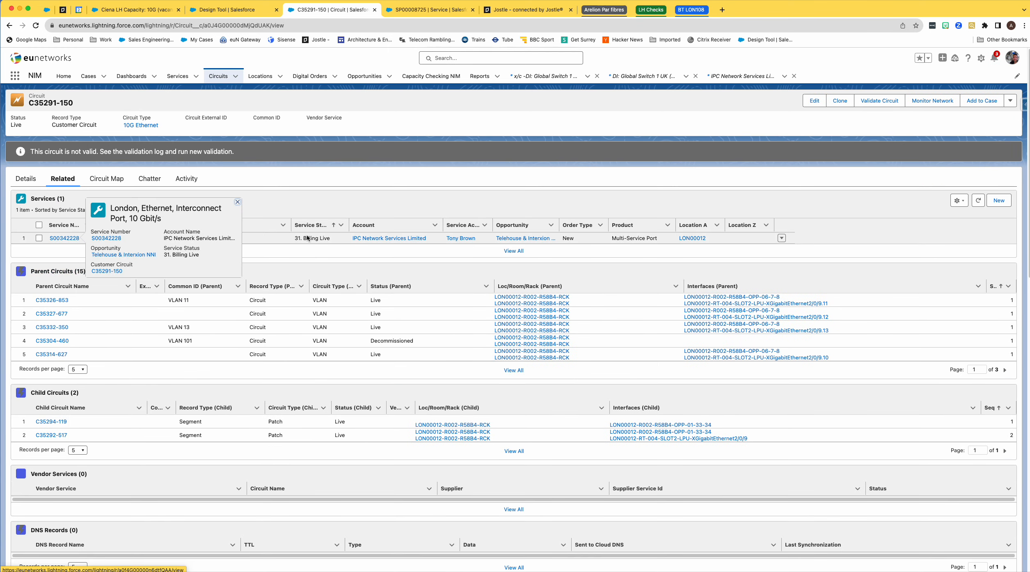
click(532, 239)
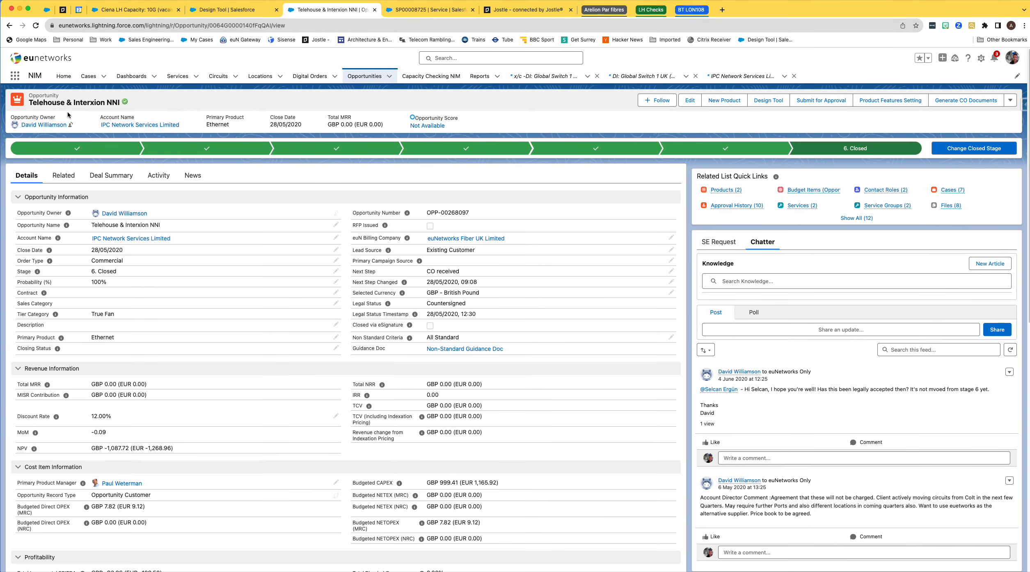
- Check the opportunity's Design Tool view, reopen the Telehouse & Interxion NNI opportunity and show all its related list links
mouse_move(731, 191)
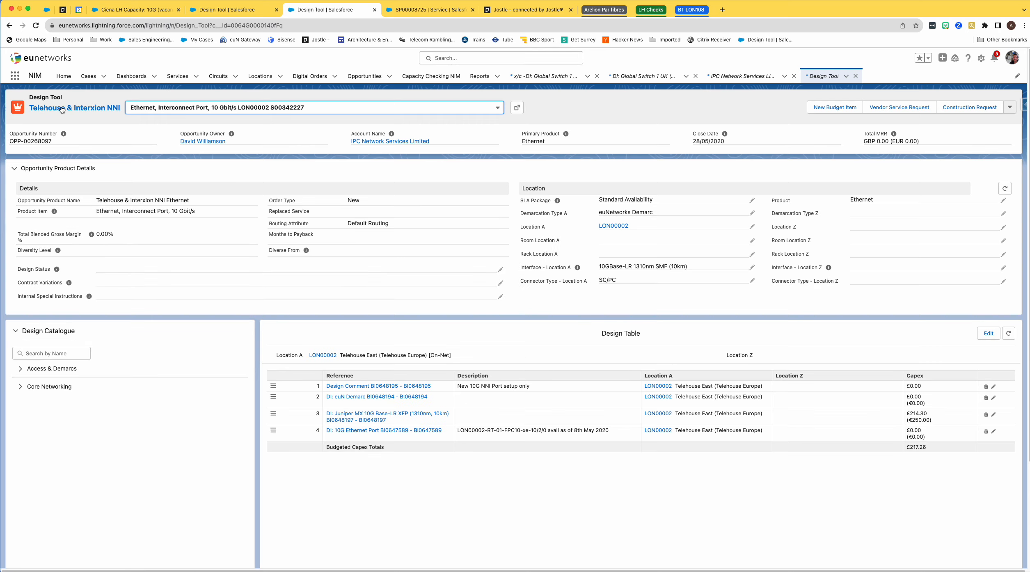
click(61, 108)
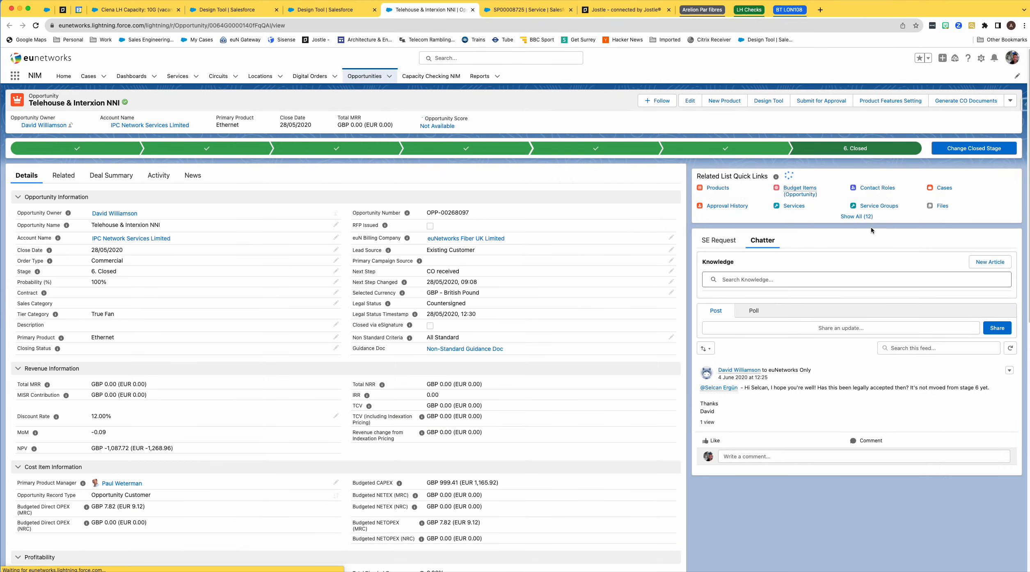
click(857, 216)
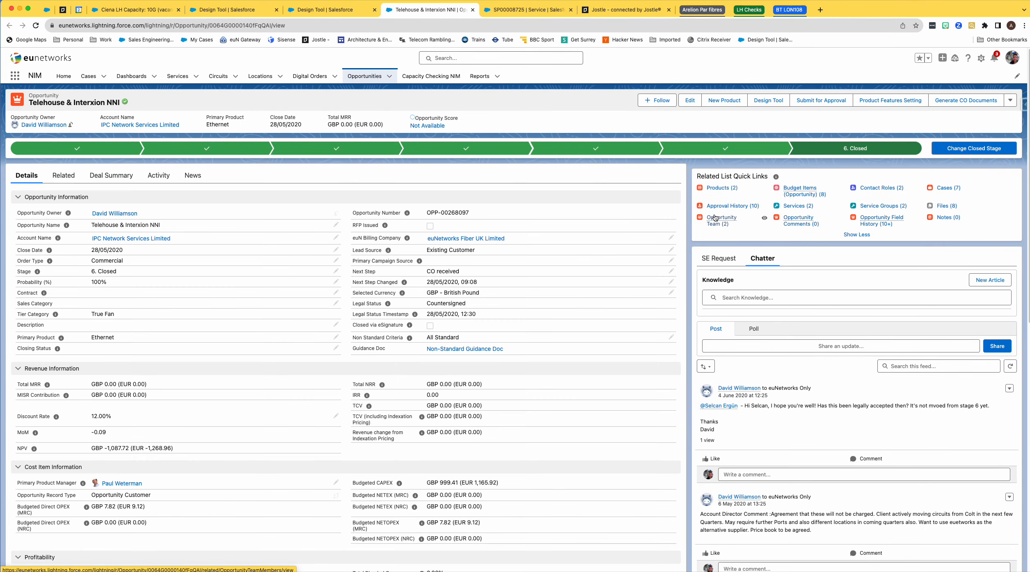
mouse_move(714, 218)
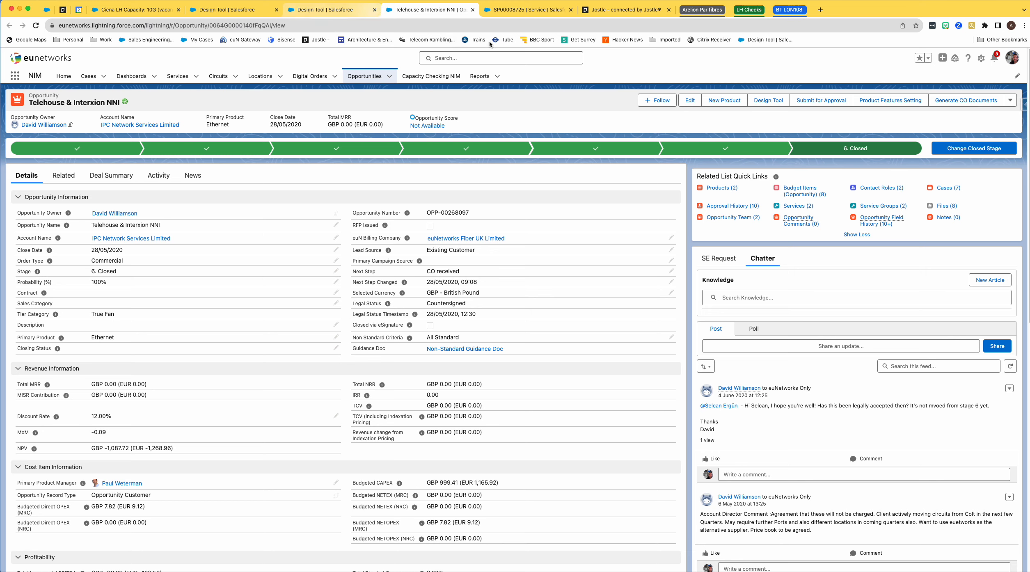
- Open the opportunity's design in the Design Tool and show the Ethernet Interconnect Port, 10 Gbit/s product at LON00012
click(774, 104)
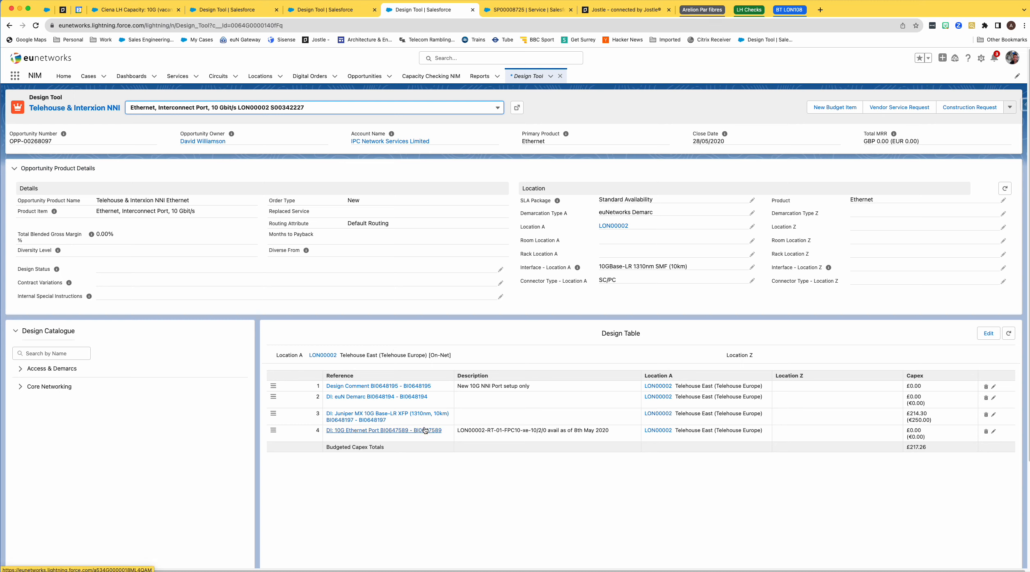
click(413, 110)
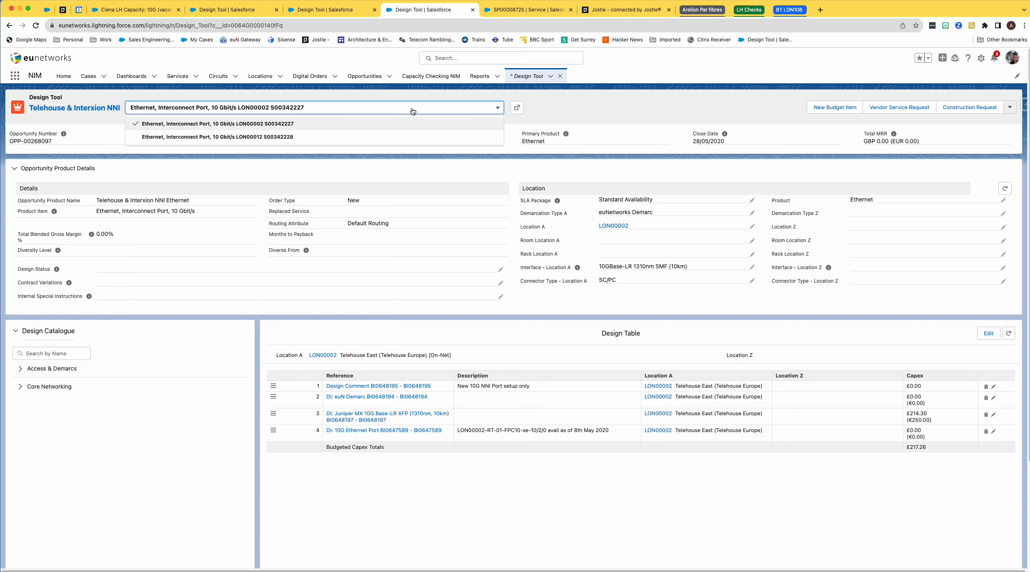
click(406, 136)
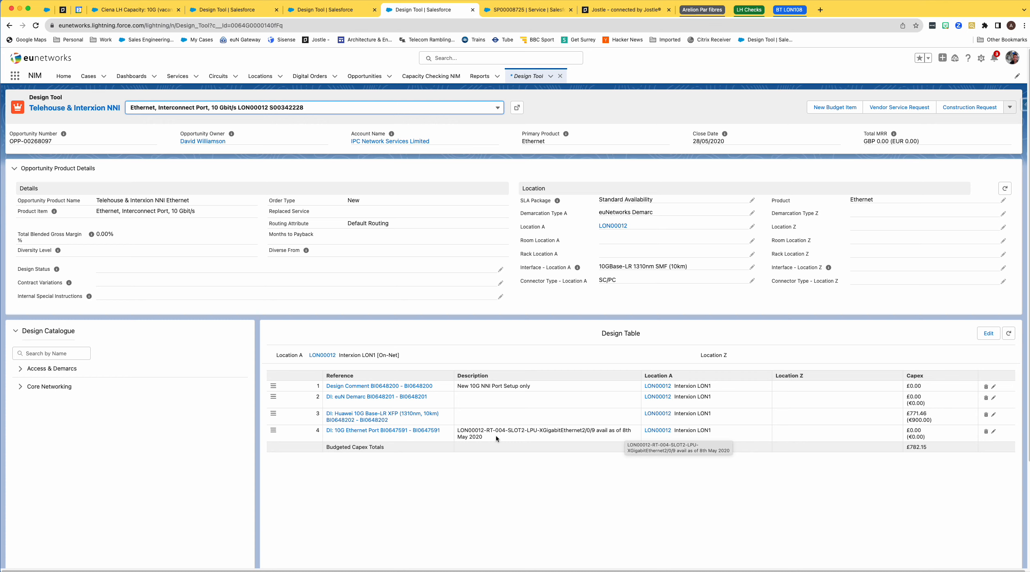
- Search for LON00012-RT, open installed equipment LON00012-RT-004 and check it against the router named in the design table
click(517, 12)
click(494, 54)
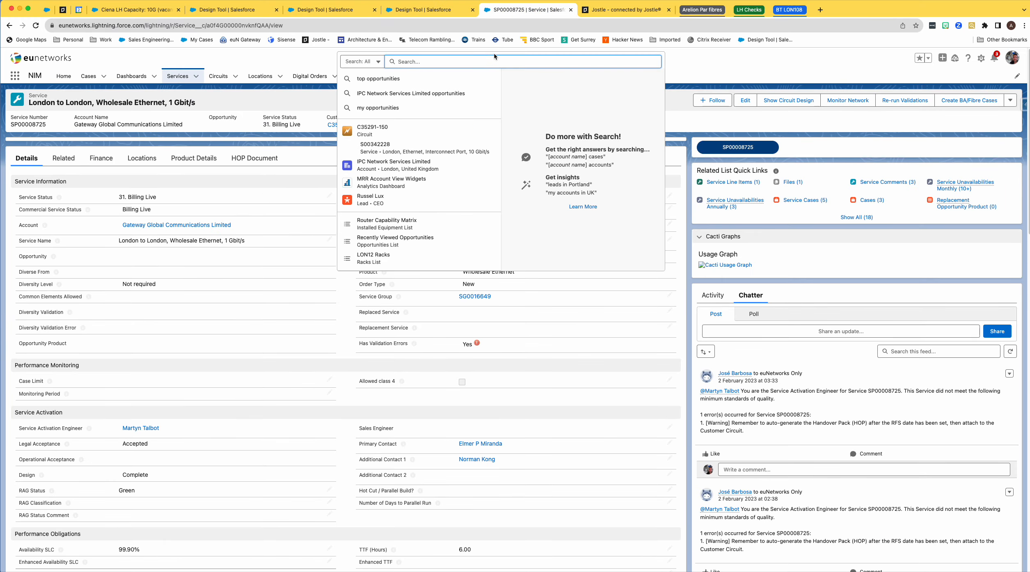
text(LON00012-RT)
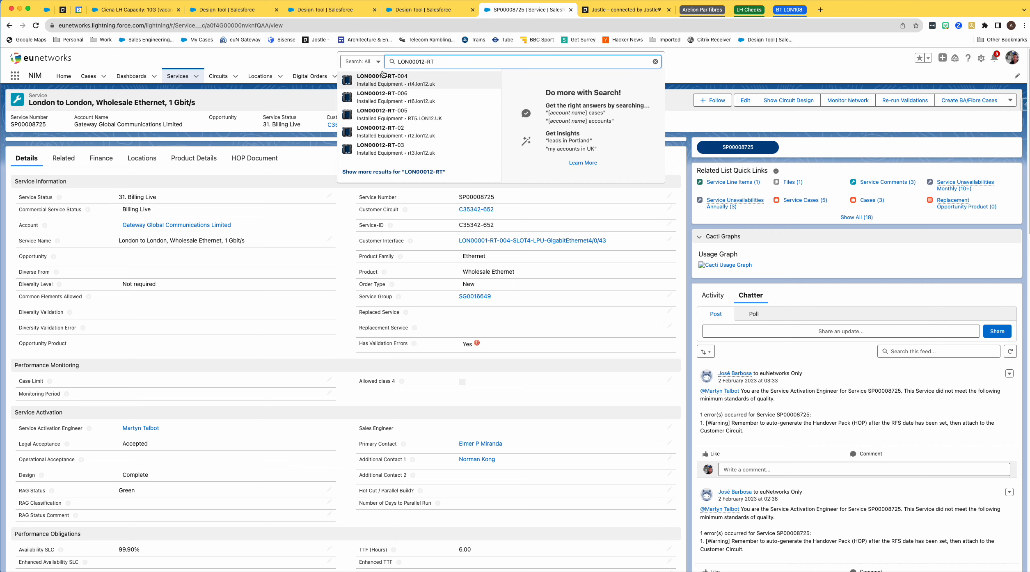
click(385, 76)
click(435, 9)
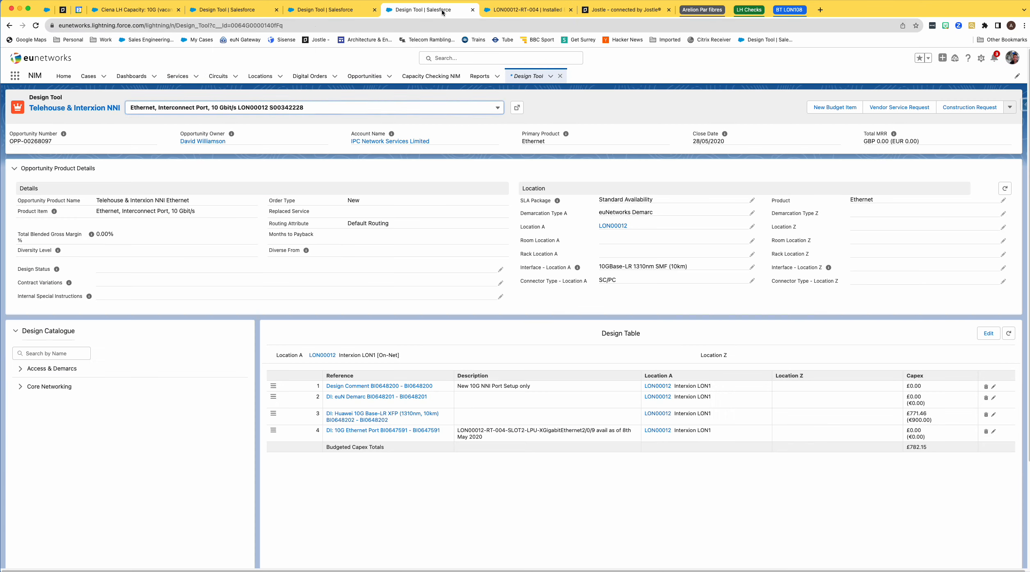
click(504, 13)
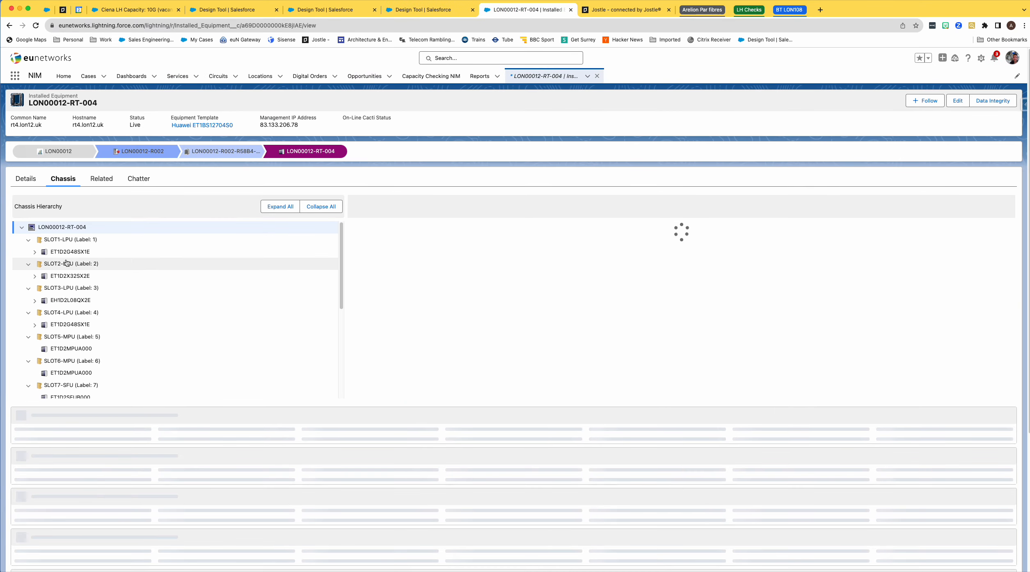
- Expand the SLOT2-LPU card in the chassis hierarchy and select the SO-SFP-10GE-LR module in position 9, matching the design's port
click(35, 278)
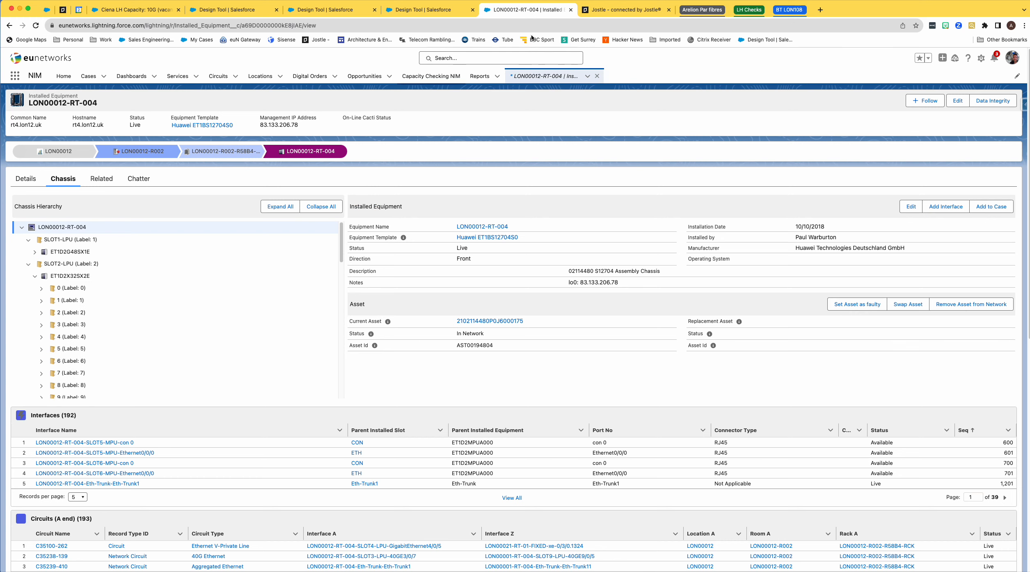
click(435, 9)
click(512, 13)
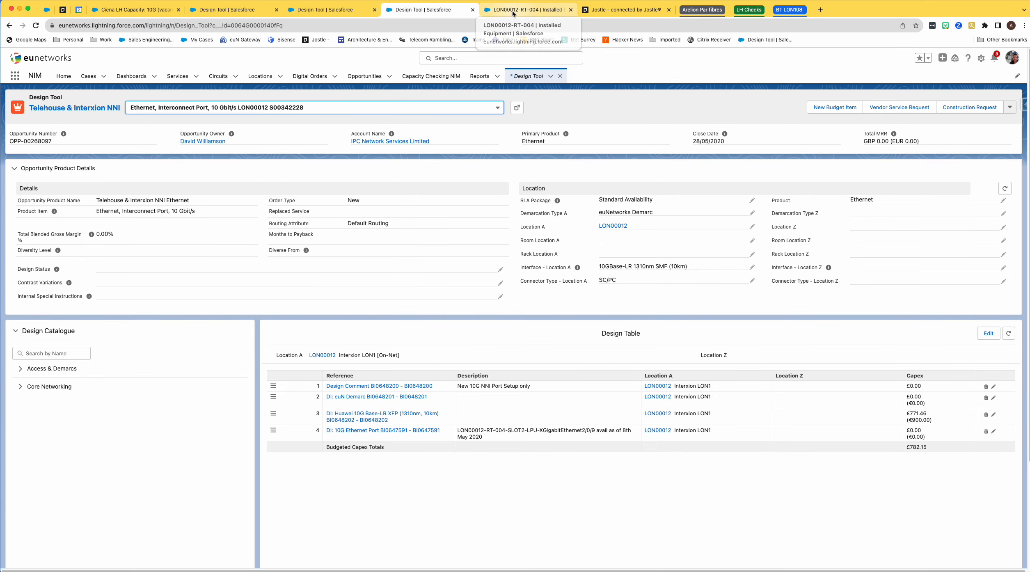
scroll(87, 331, down, 2)
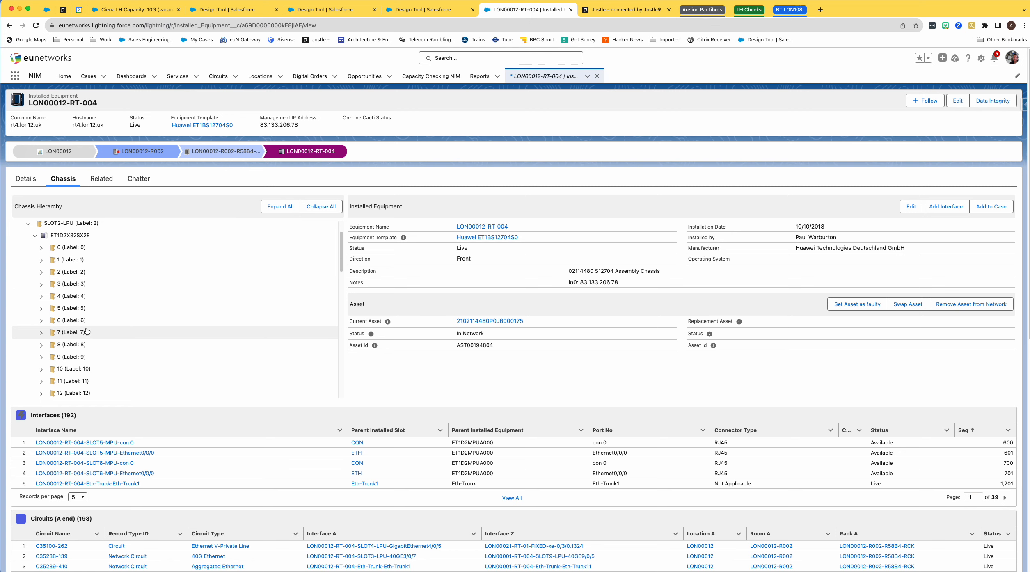
click(76, 357)
click(80, 368)
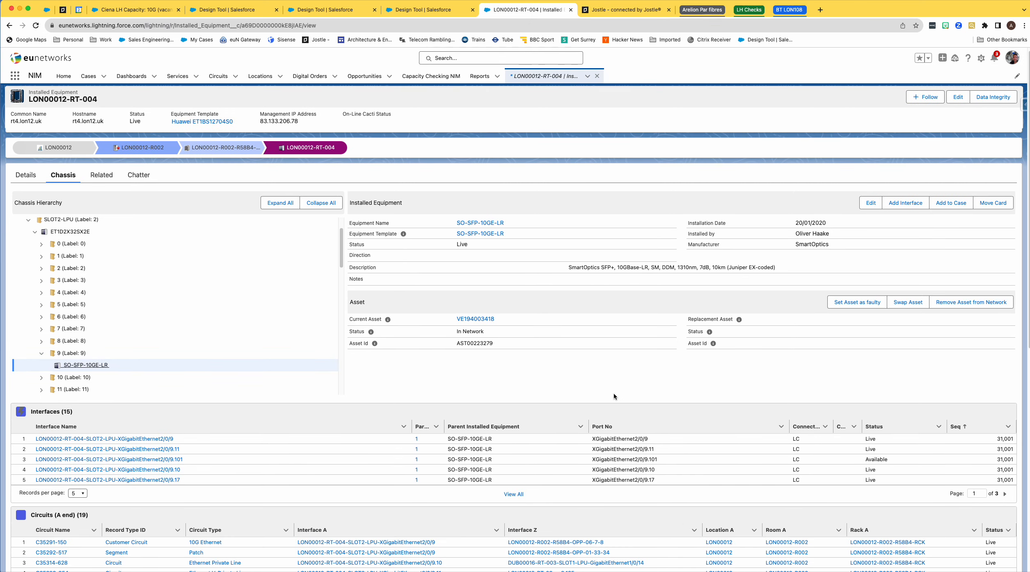
- Review the module's interfaces, circuits and services, and open interface LON00012-RT-004-SLOT2-LPU-XGigabitEthernet2/0/9.11 in a separate tab
scroll(614, 394, down, 5)
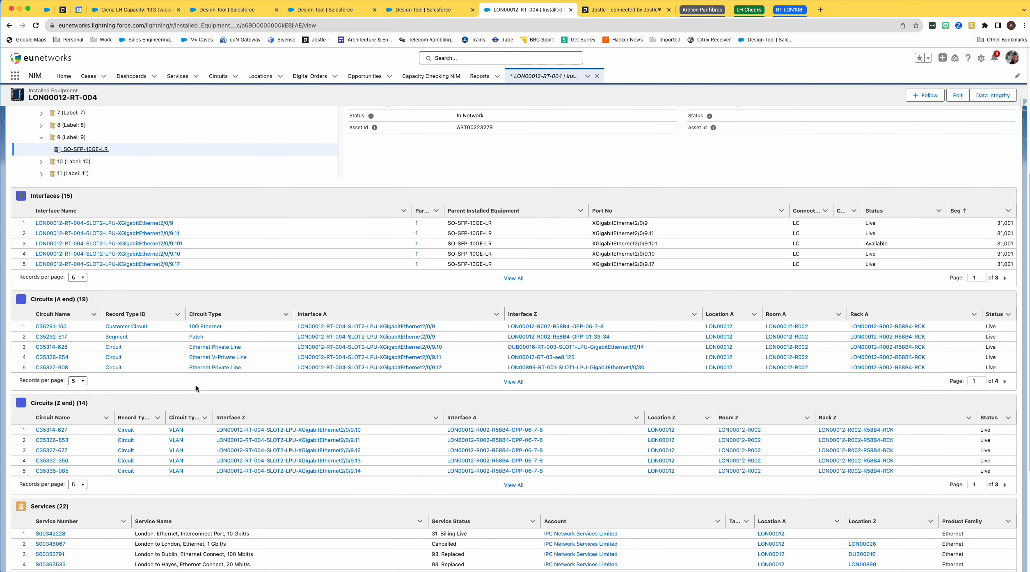
scroll(196, 385, down, 2)
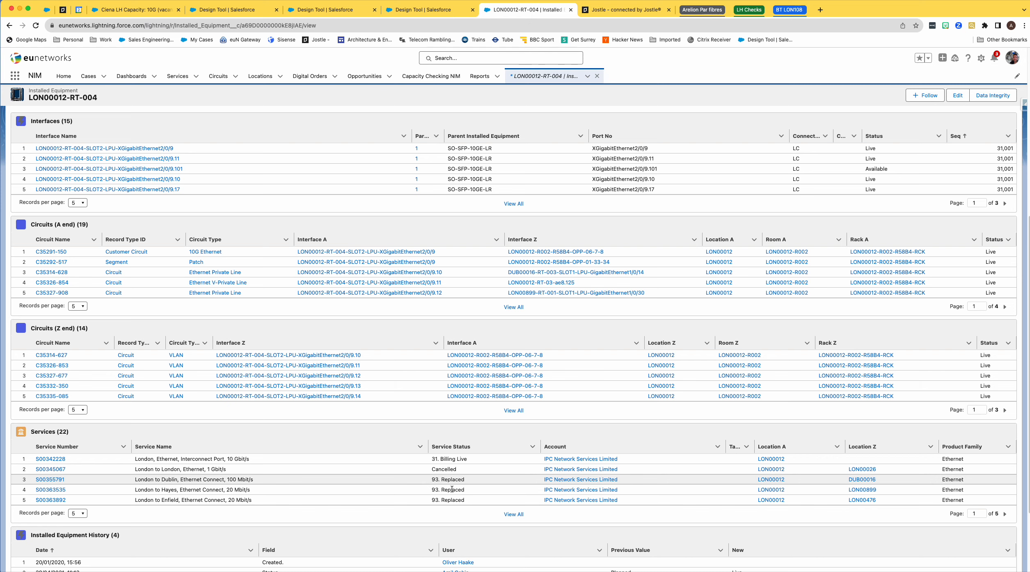
scroll(395, 470, up, 3)
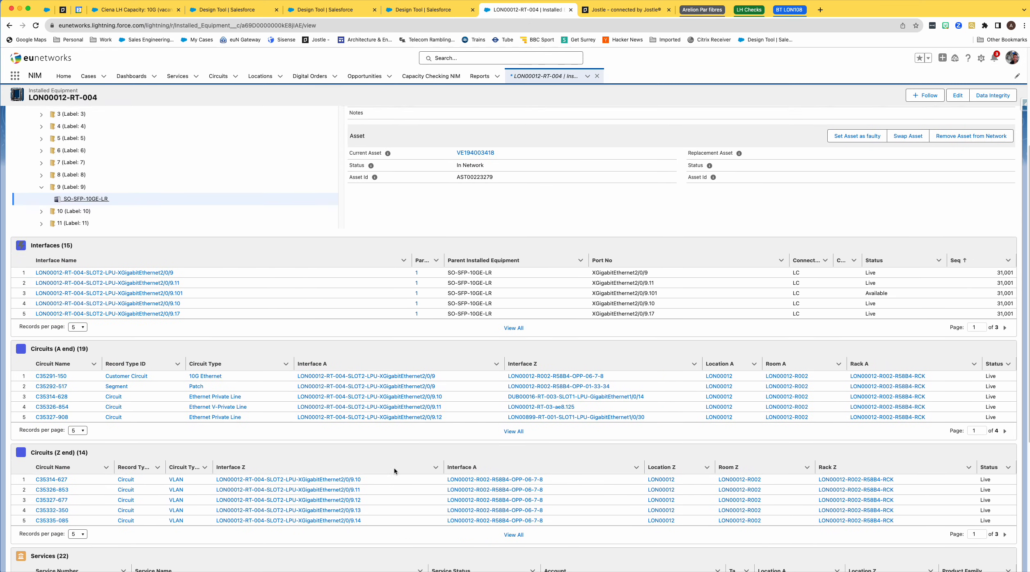
scroll(394, 467, up, 1)
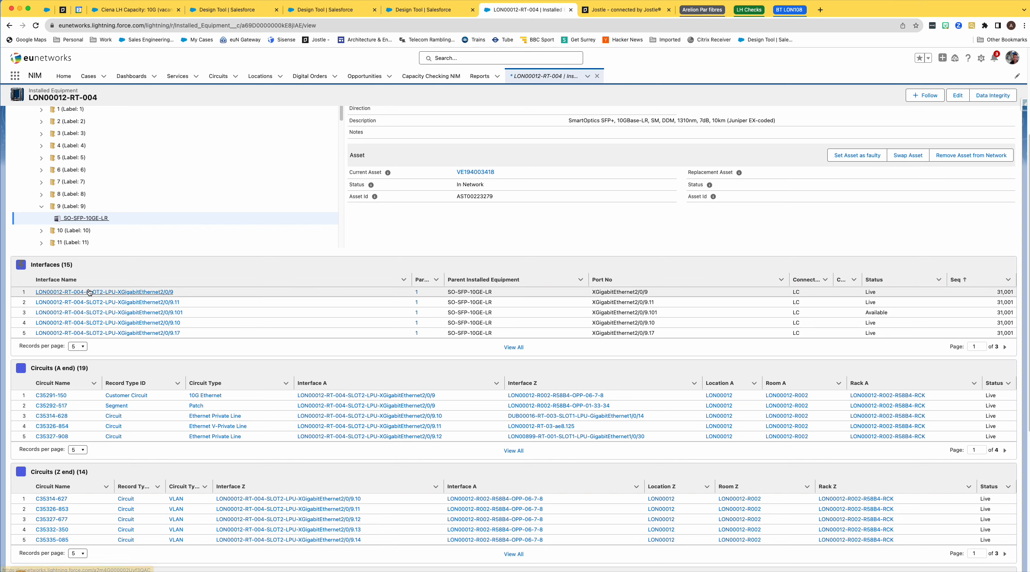
right_click(151, 302)
click(170, 307)
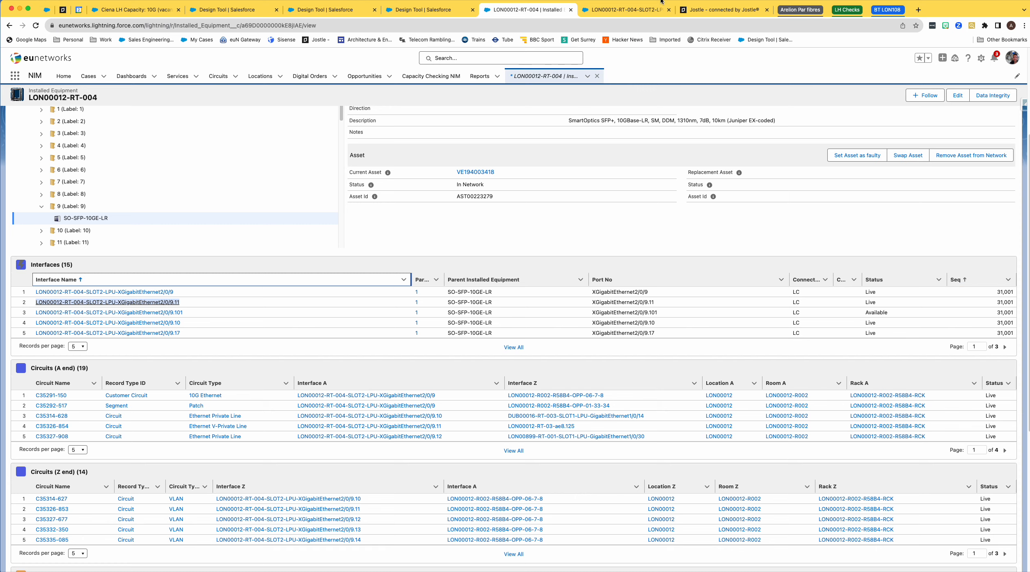
click(641, 9)
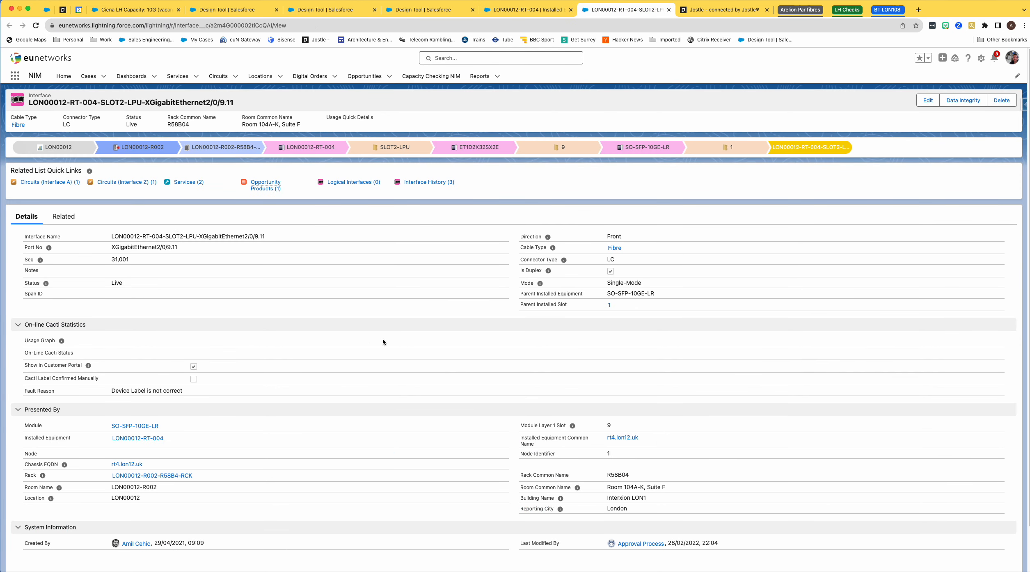